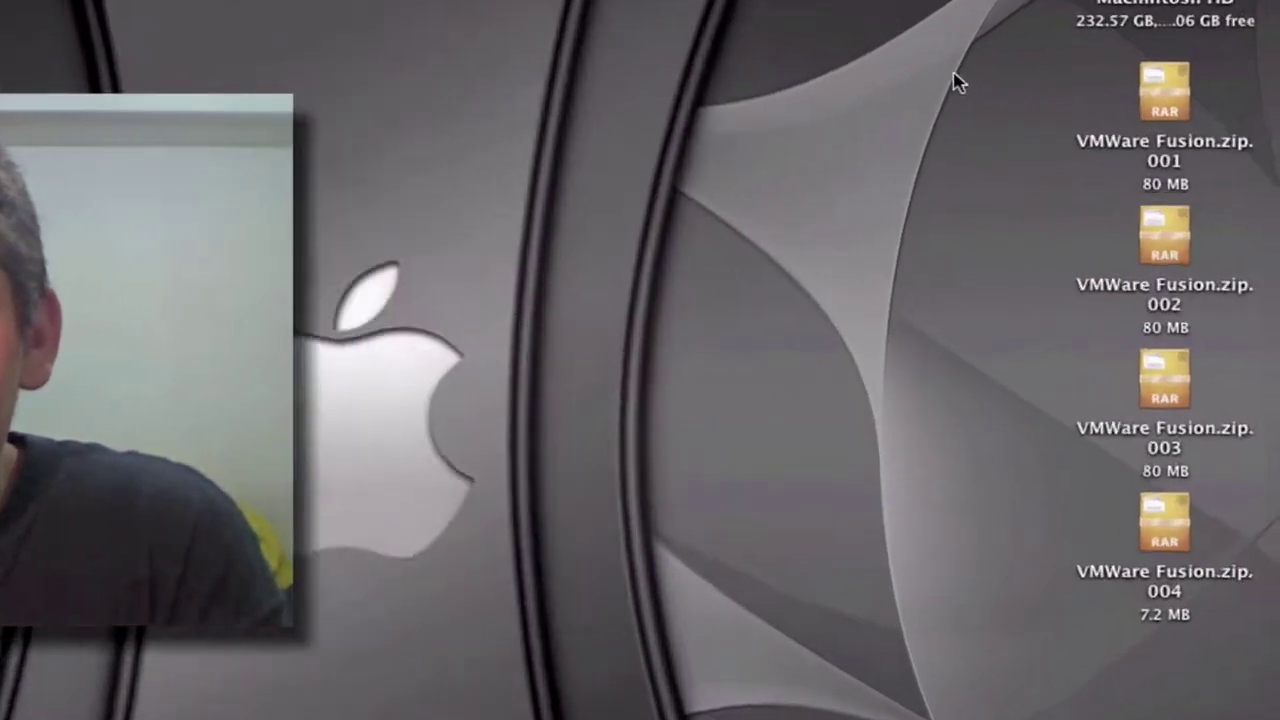
# - Extract the split archive from VMWare Fusion.zip.001 into a 247.2 MB VMWare Fusion.zip, then unzip it
pyautogui.moveTo(955, 80); pyautogui.dragTo(1193, 649)
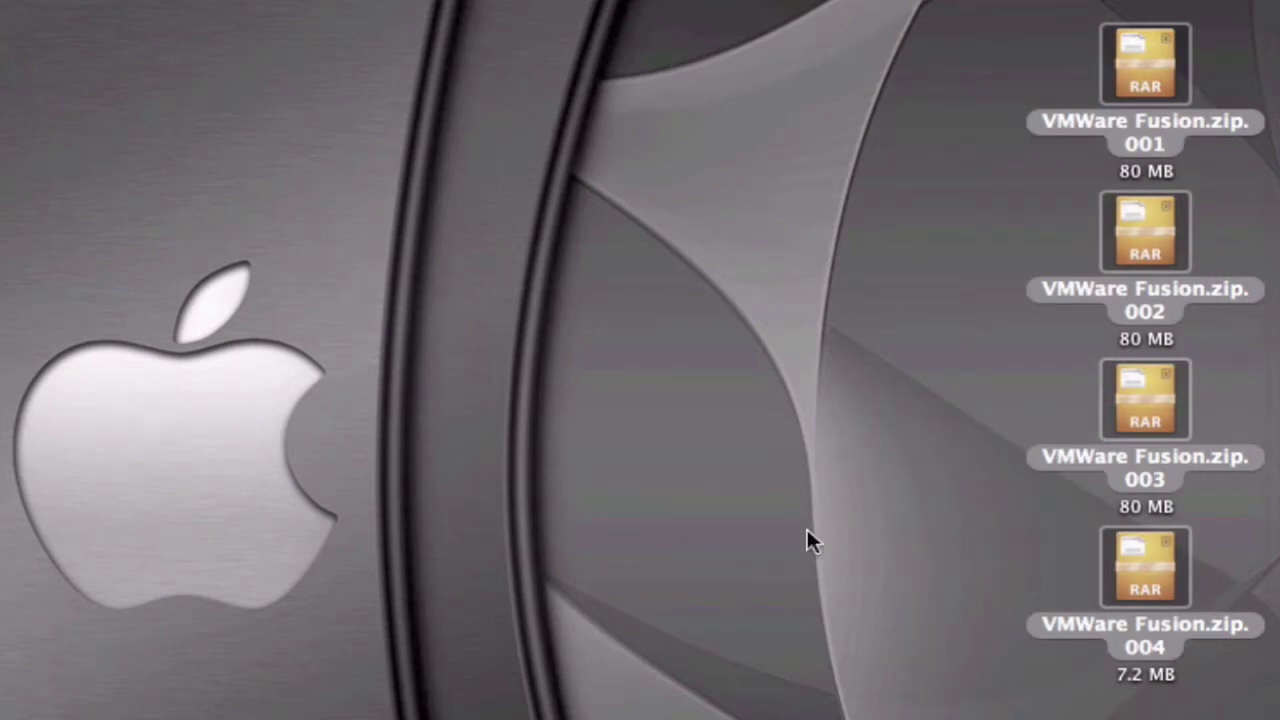
pyautogui.click(804, 181)
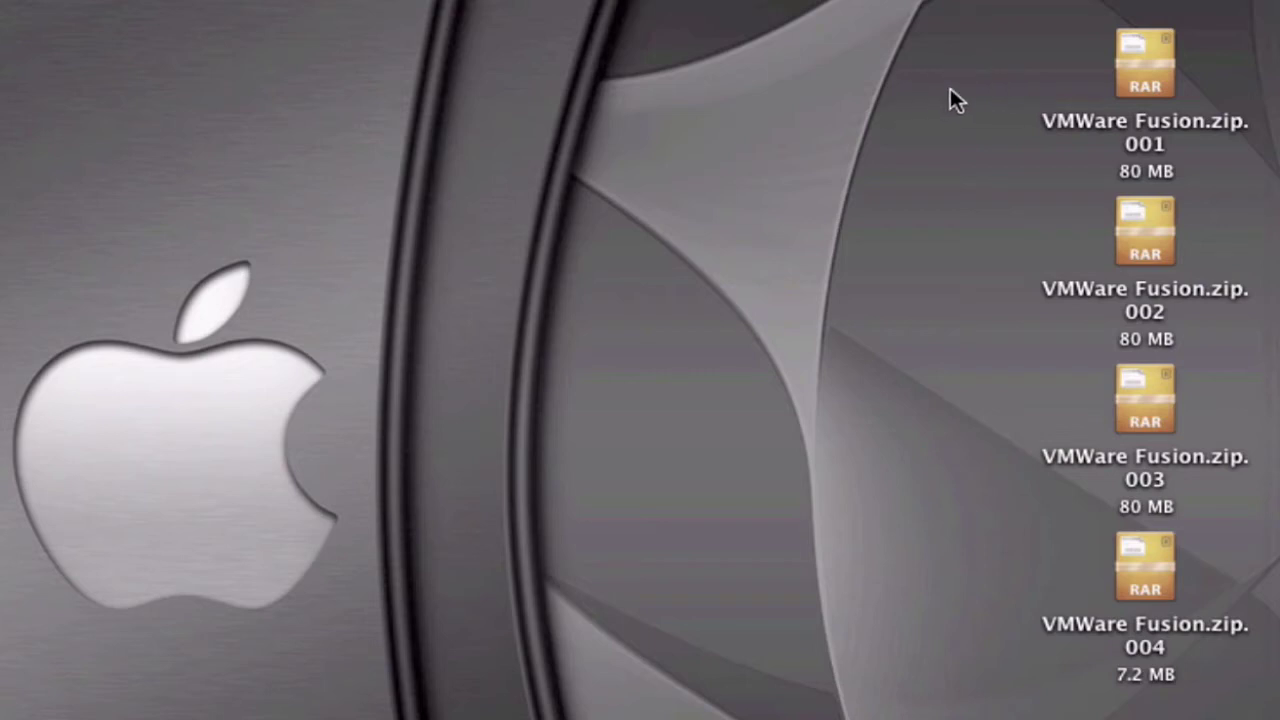
pyautogui.doubleClick(1140, 55)
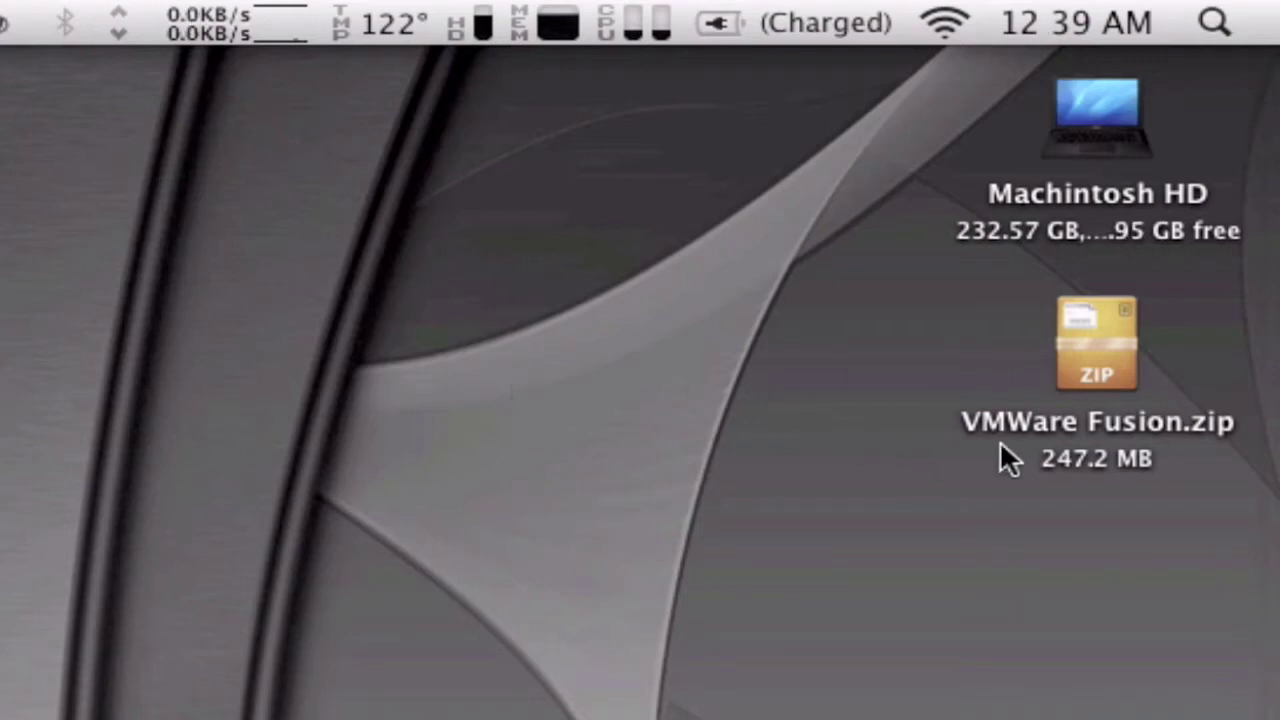
pyautogui.doubleClick(1105, 362)
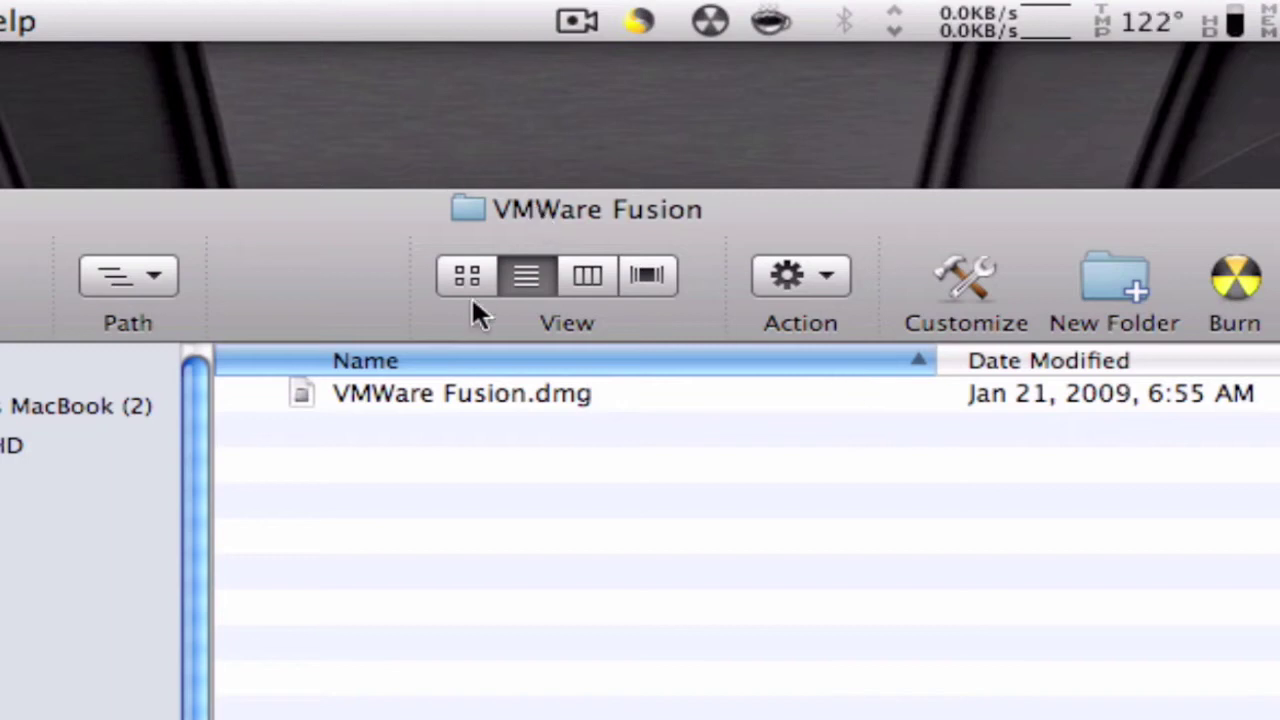
# - Mount VMWare Fusion.dmg to reveal its Install, Getting Started and Uninstall items
pyautogui.click(502, 402)
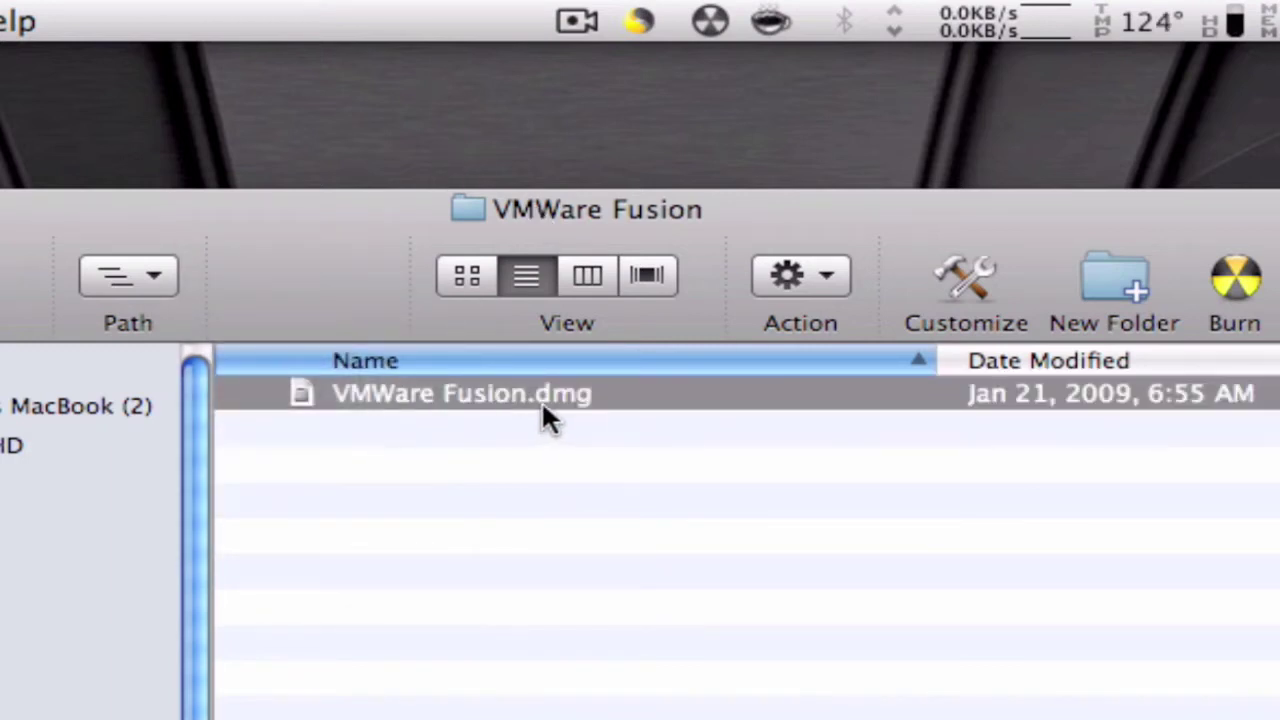
pyautogui.doubleClick(502, 400)
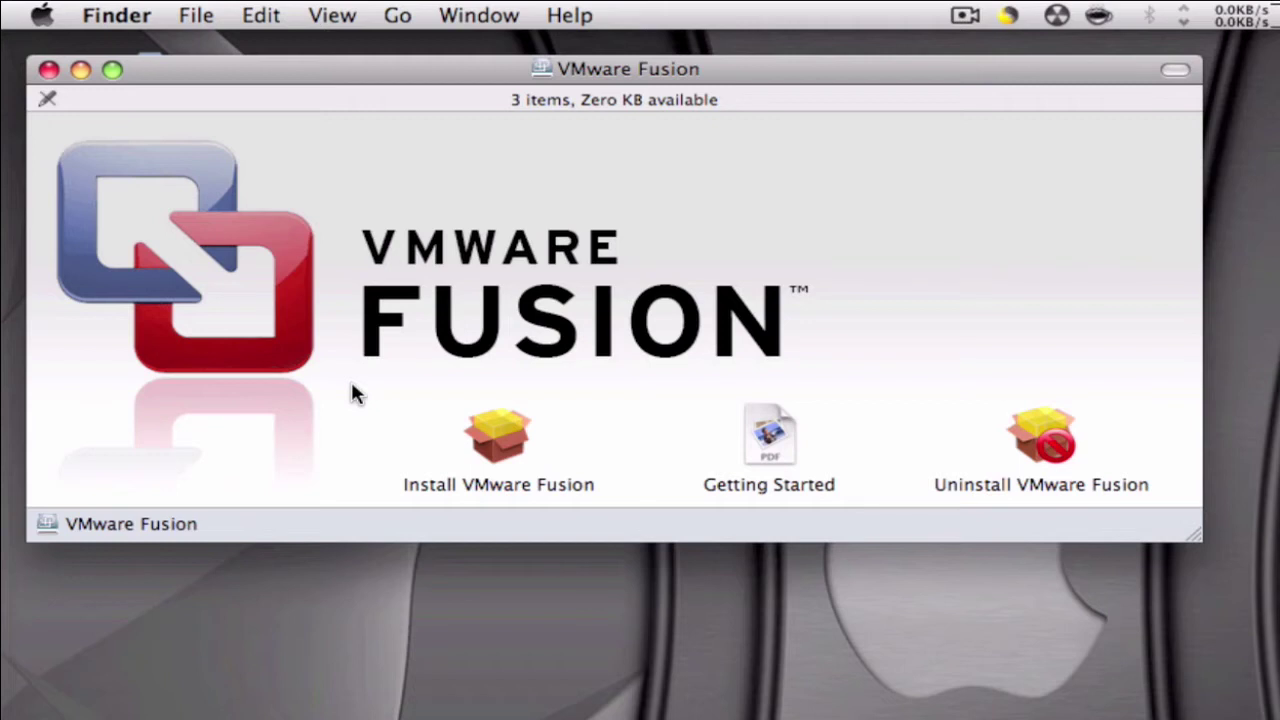
# - Close the VMware Fusion disk image window and start VMware Fusion from the Dock
pyautogui.click(490, 455)
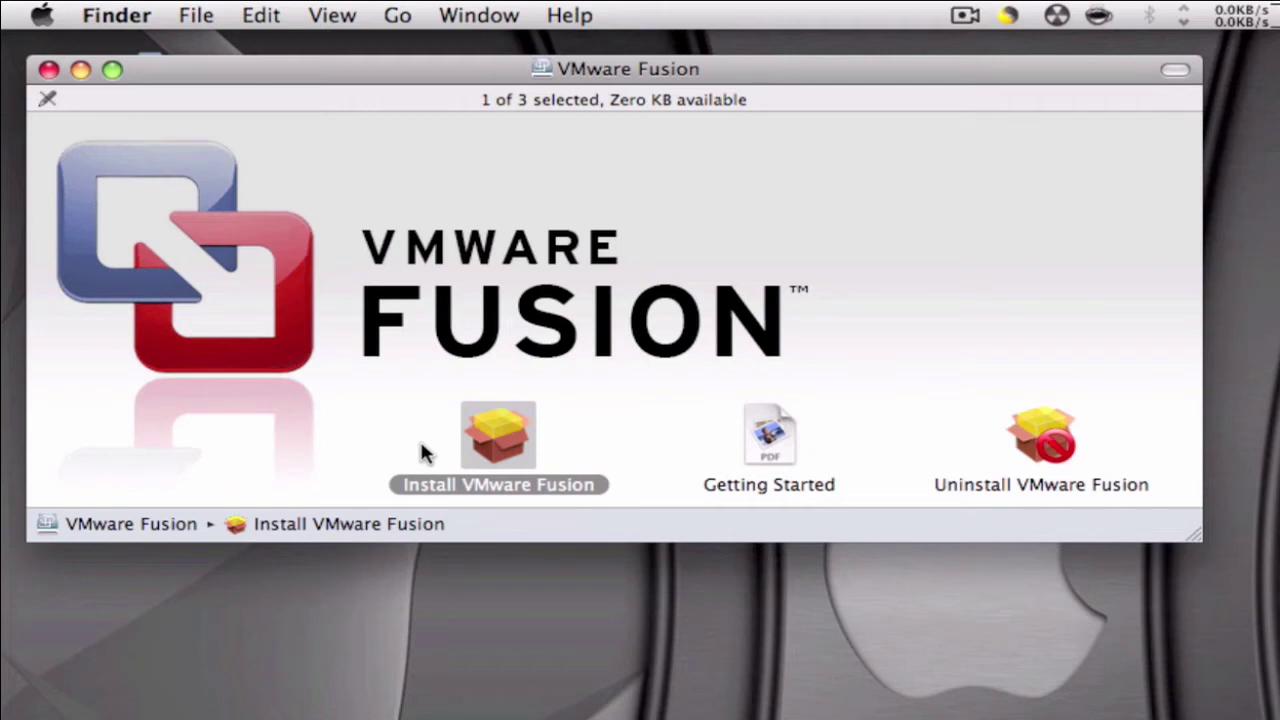
pyautogui.moveTo(300, 66); pyautogui.dragTo(306, 68)
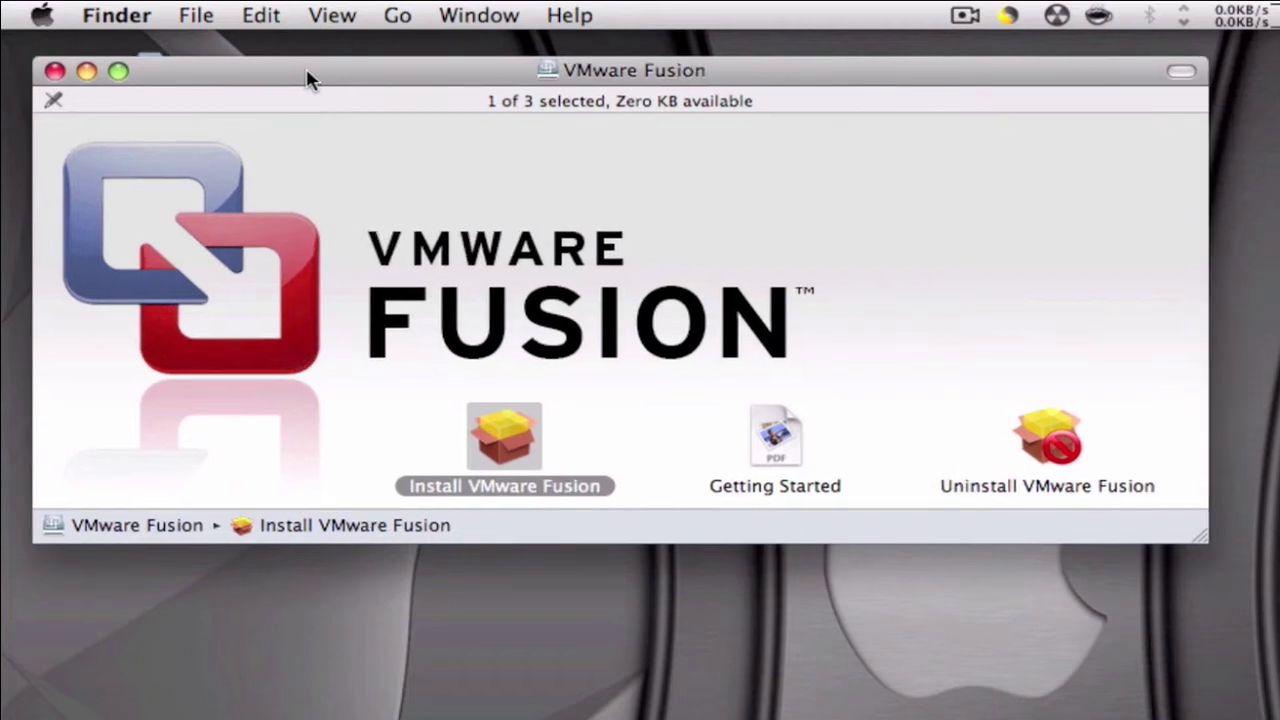
pyautogui.click(55, 71)
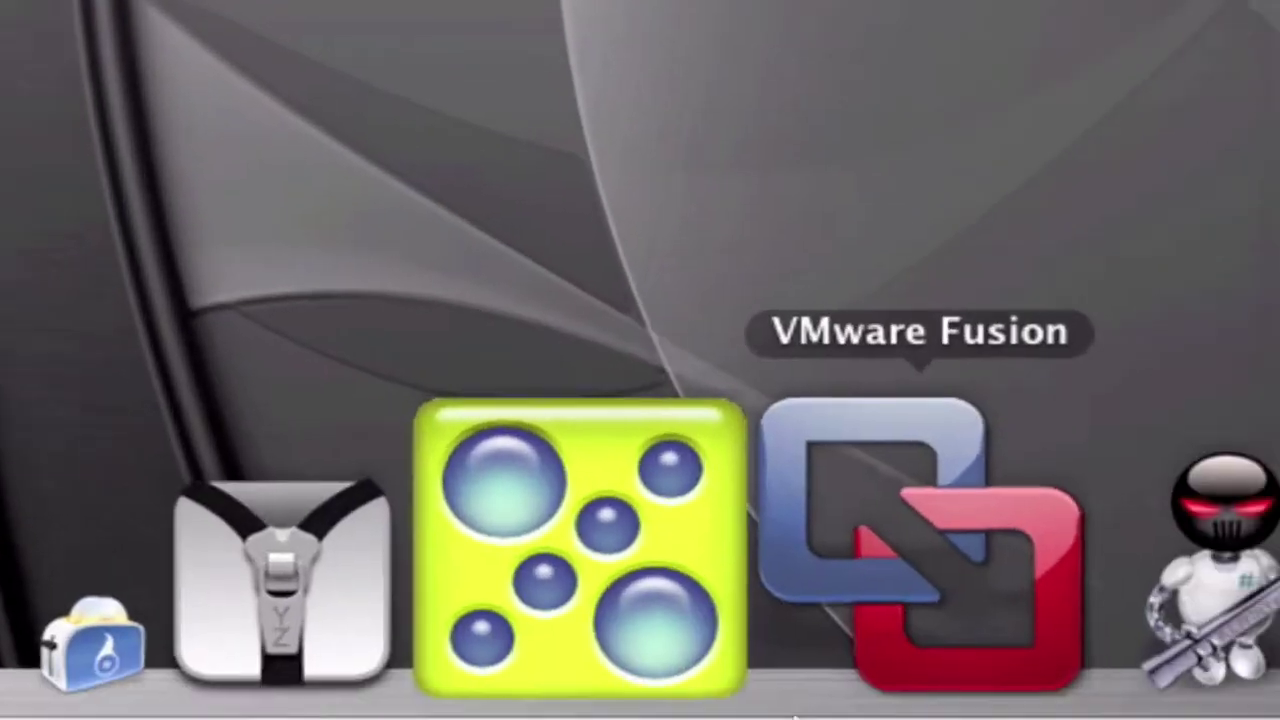
pyautogui.click(797, 713)
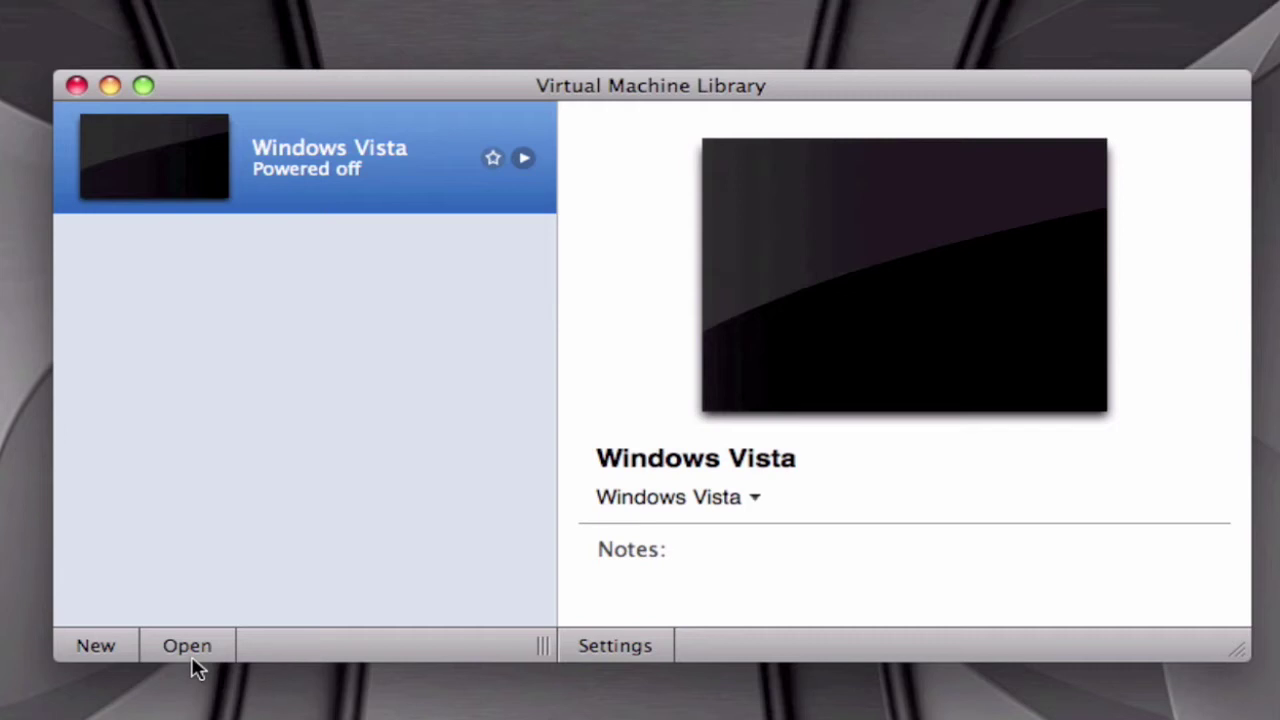
pyautogui.click(94, 647)
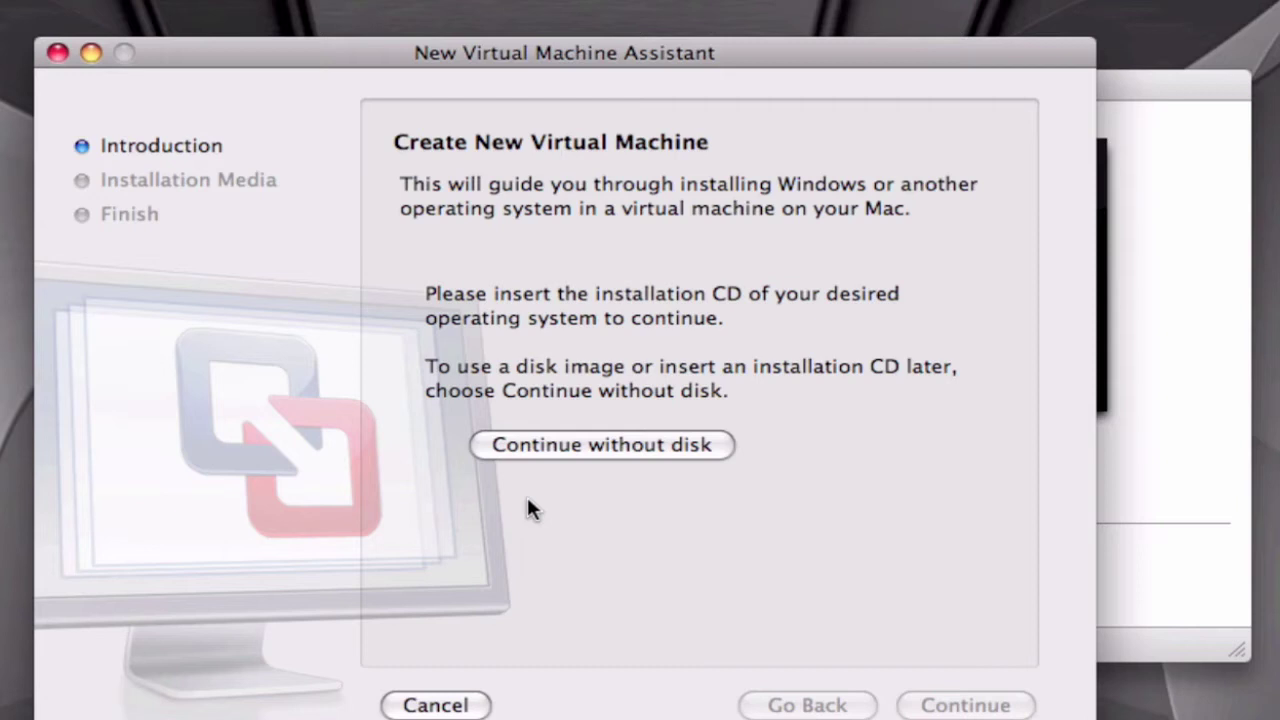
pyautogui.click(617, 455)
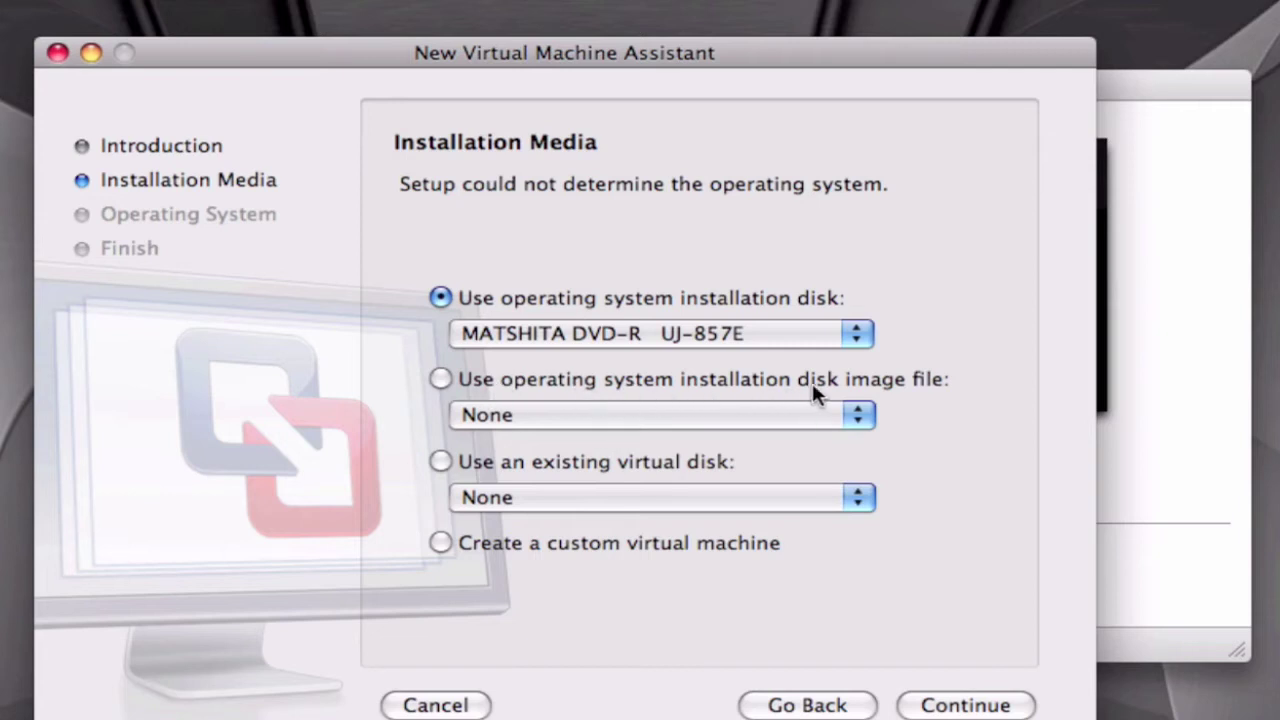
pyautogui.click(537, 387)
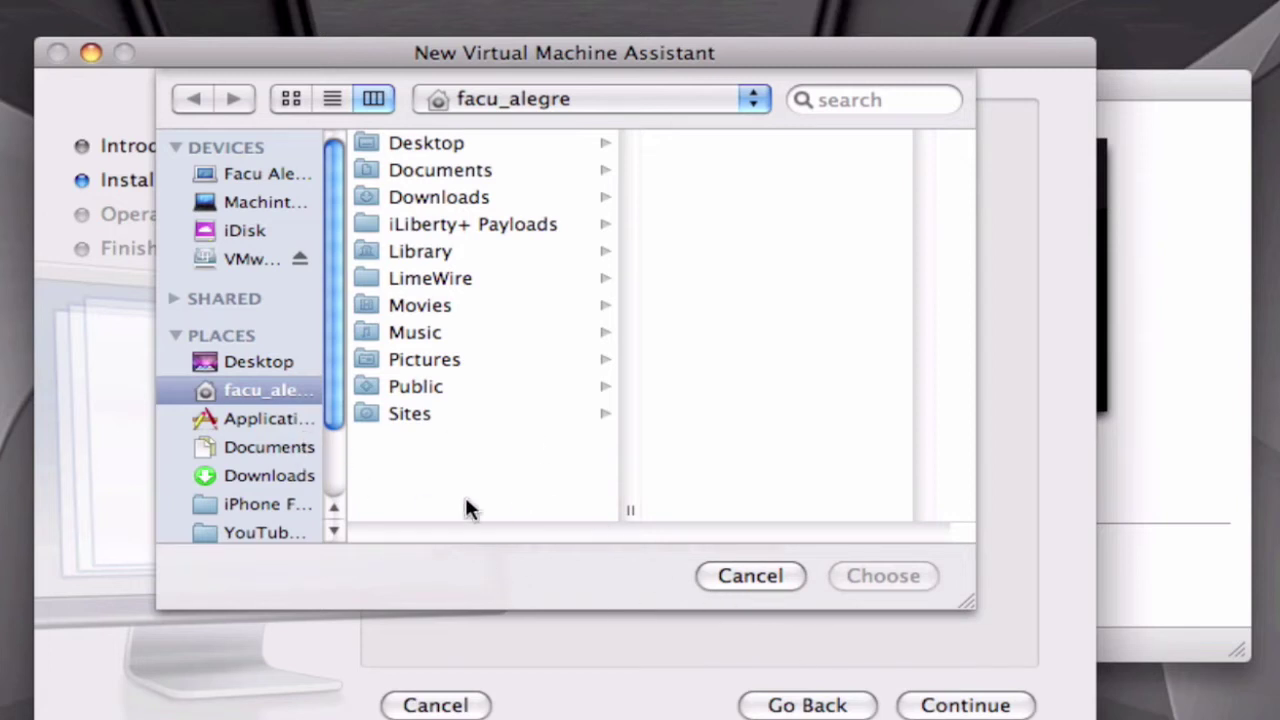
pyautogui.click(265, 446)
pyautogui.click(472, 172)
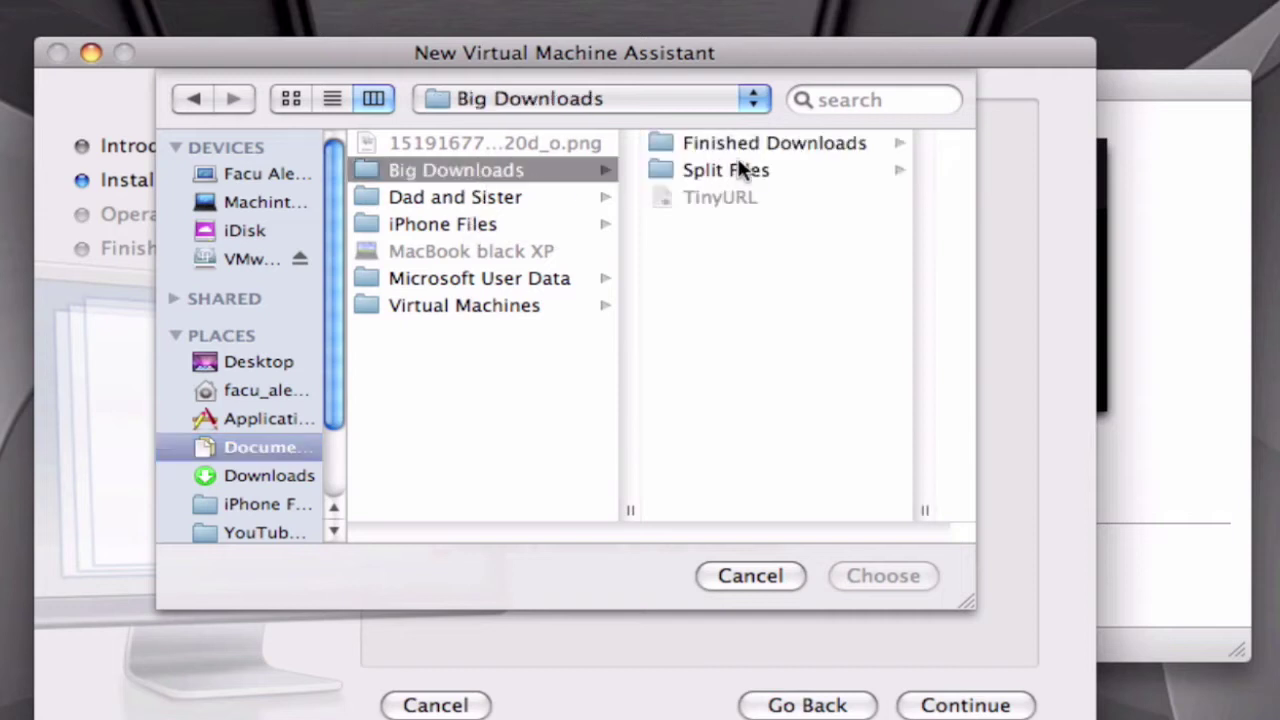
pyautogui.click(747, 146)
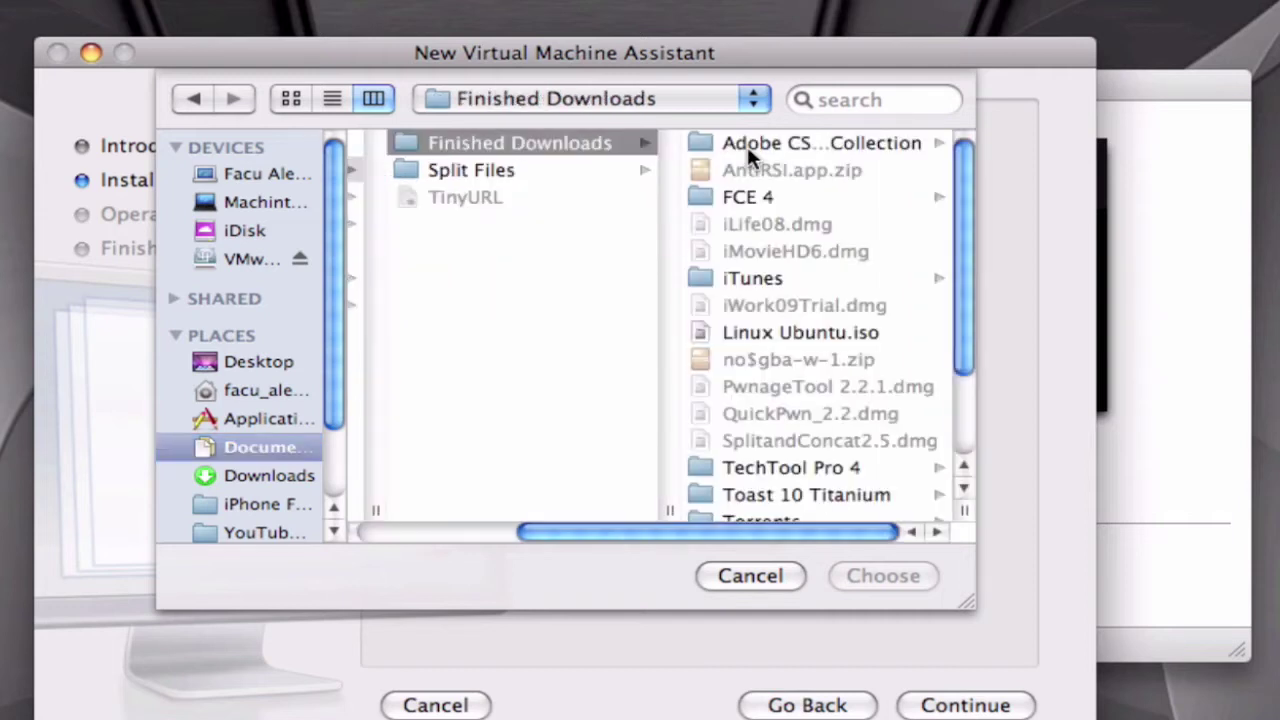
pyautogui.click(772, 333)
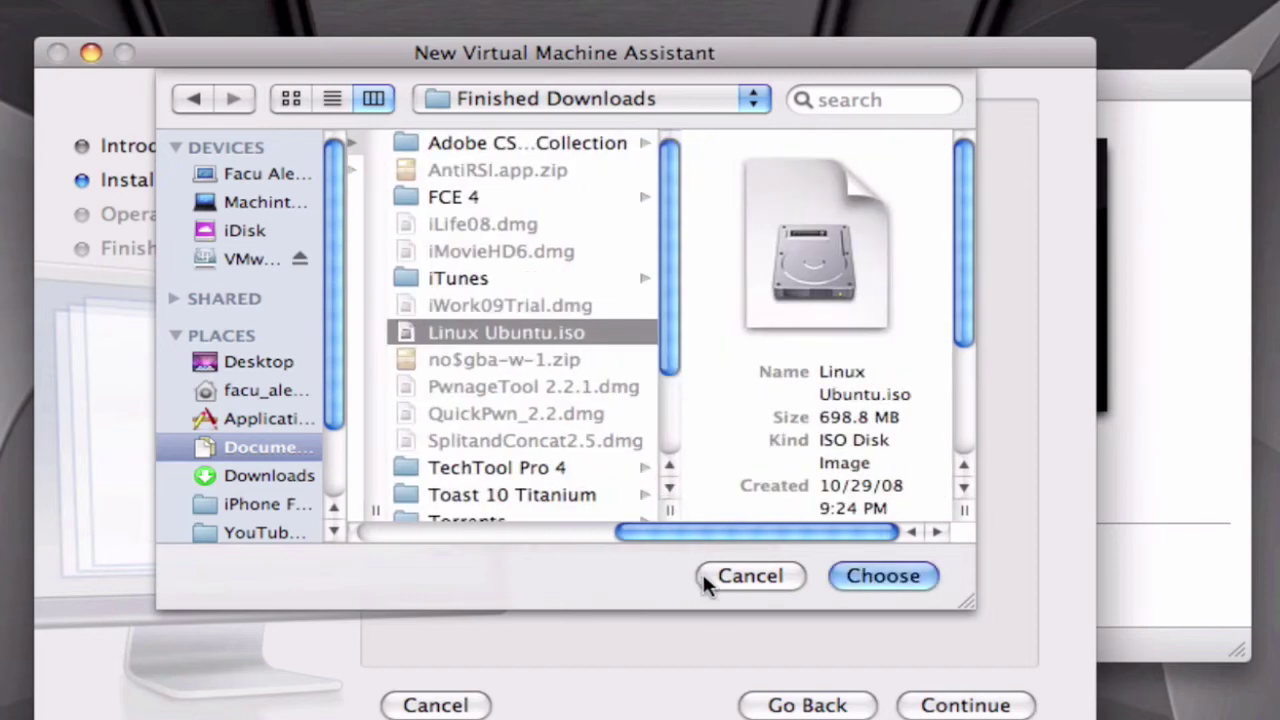
pyautogui.click(749, 583)
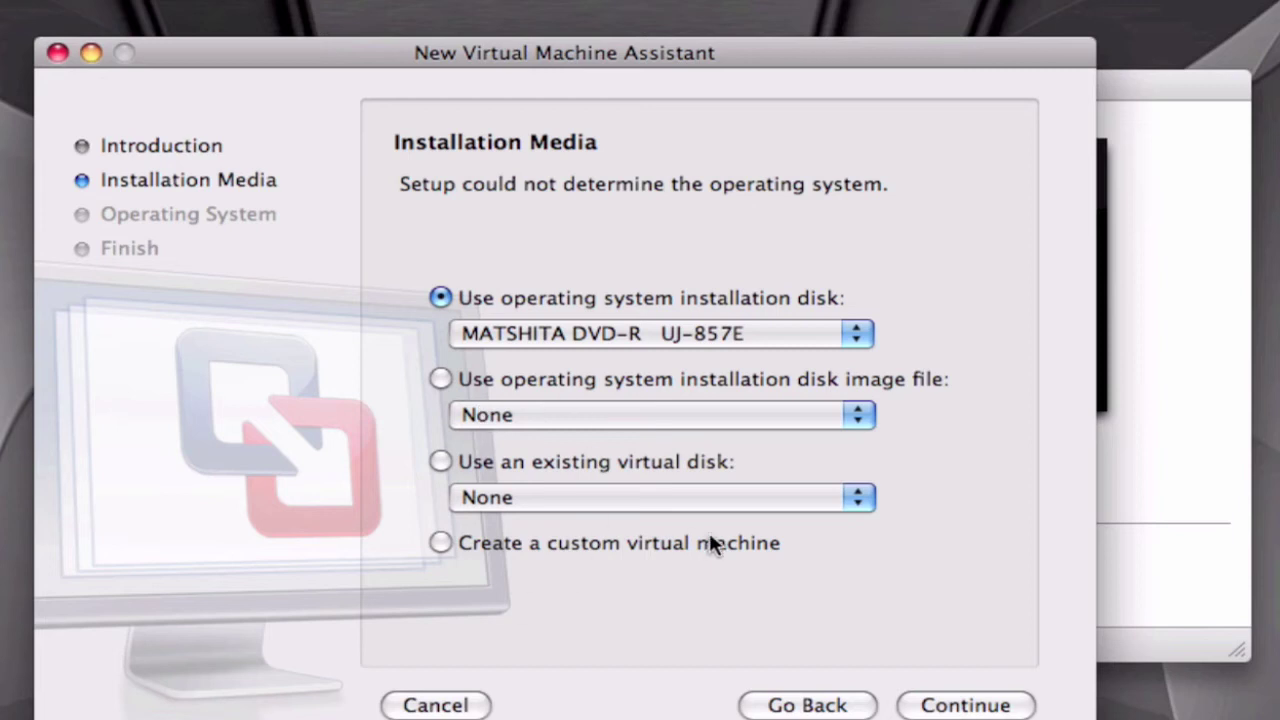
pyautogui.click(433, 706)
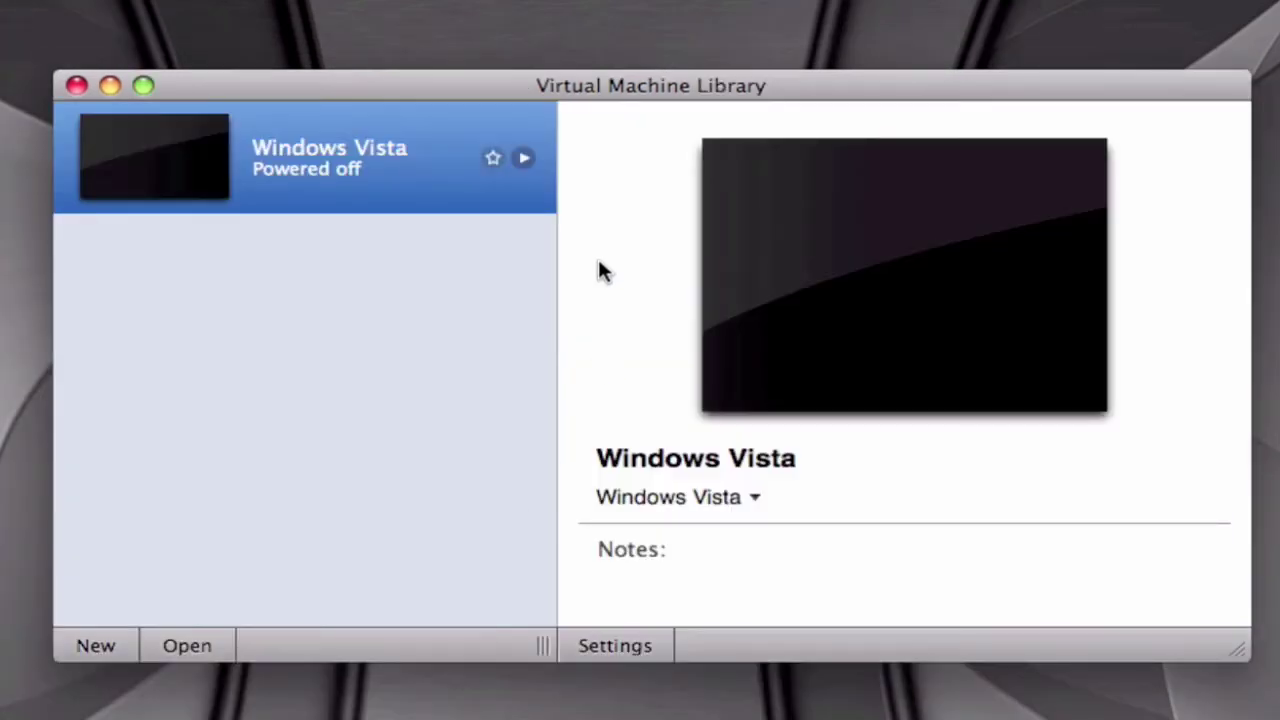
pyautogui.rightClick(436, 168)
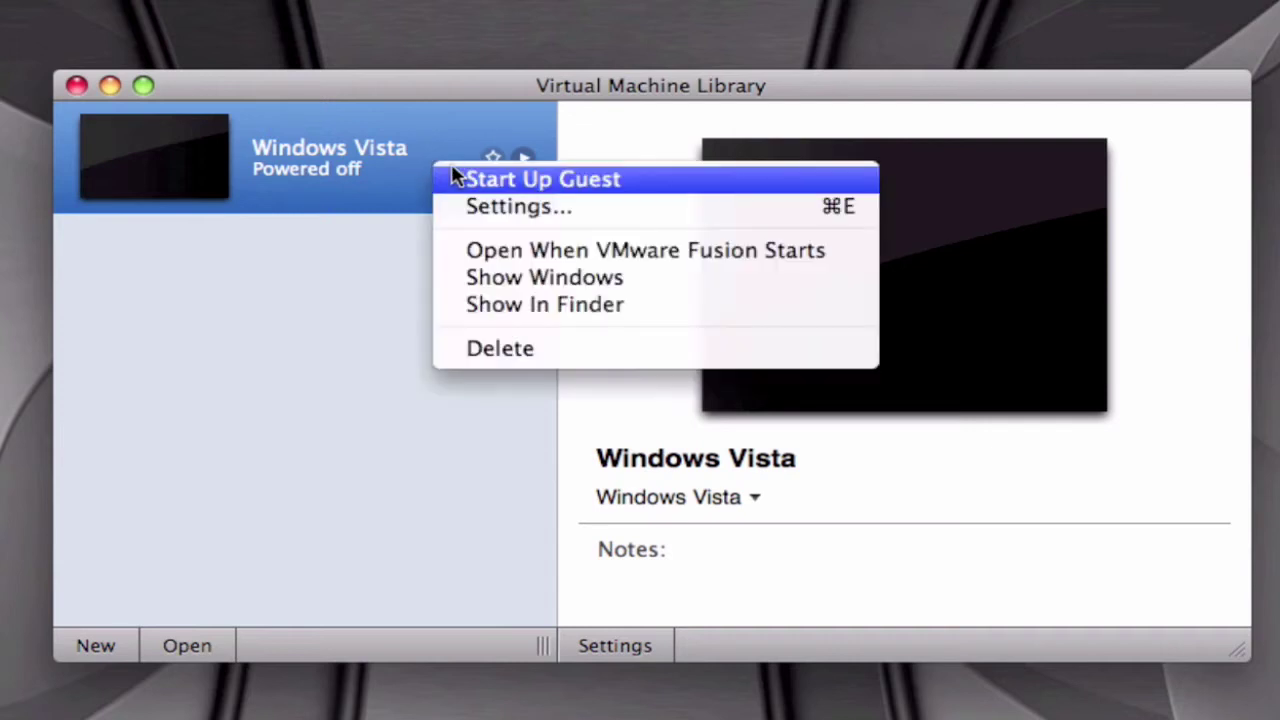
pyautogui.click(473, 207)
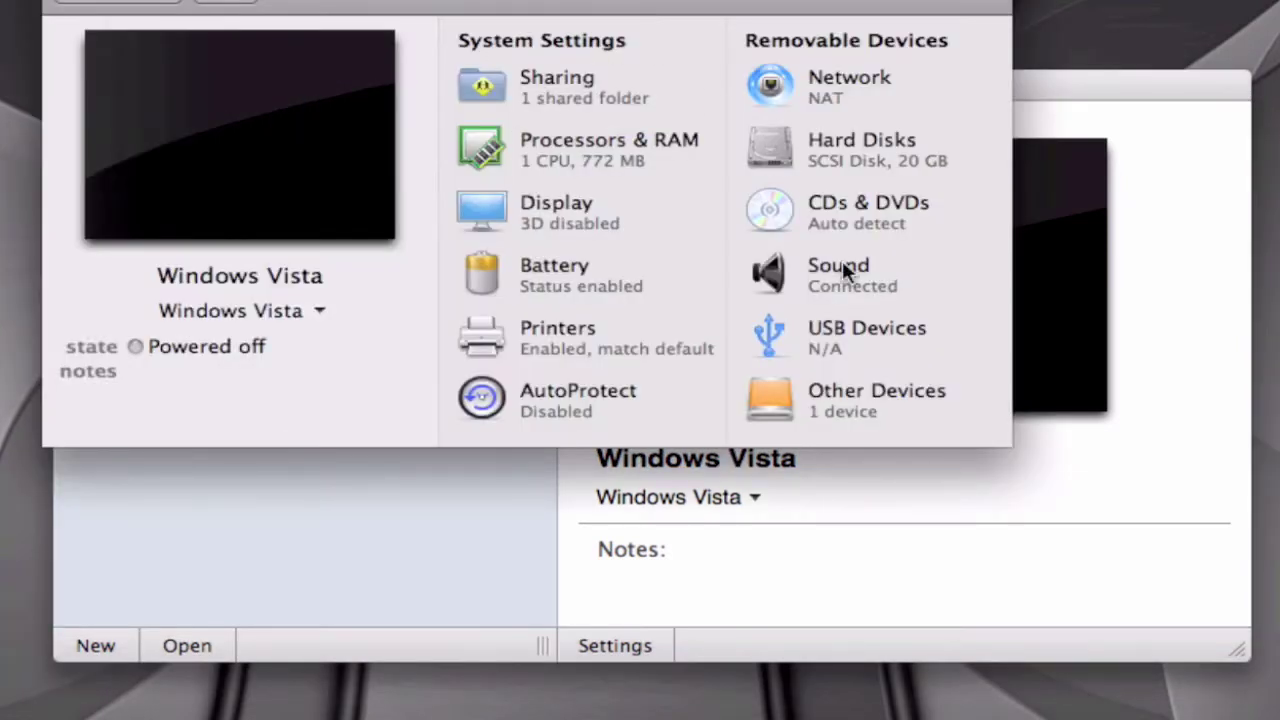
pyautogui.moveTo(560, 5); pyautogui.dragTo(1034, 4)
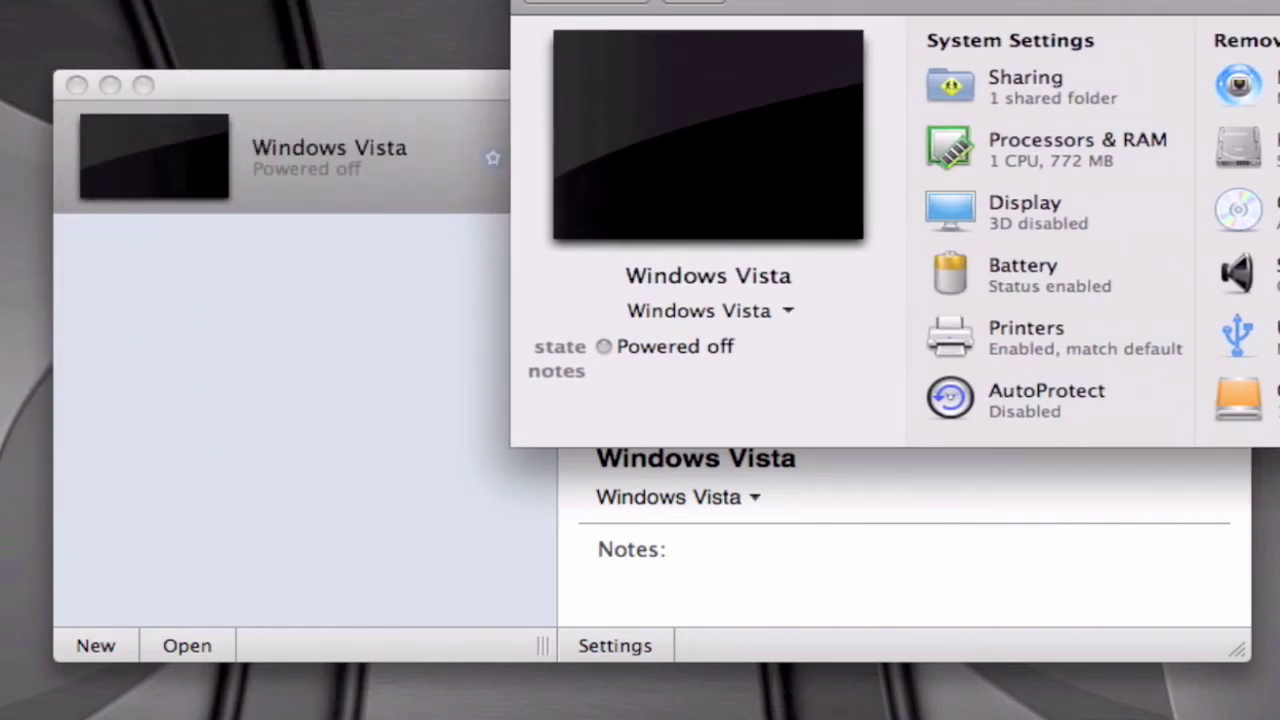
pyautogui.moveTo(822, 4); pyautogui.dragTo(593, 4)
pyautogui.click(784, 138)
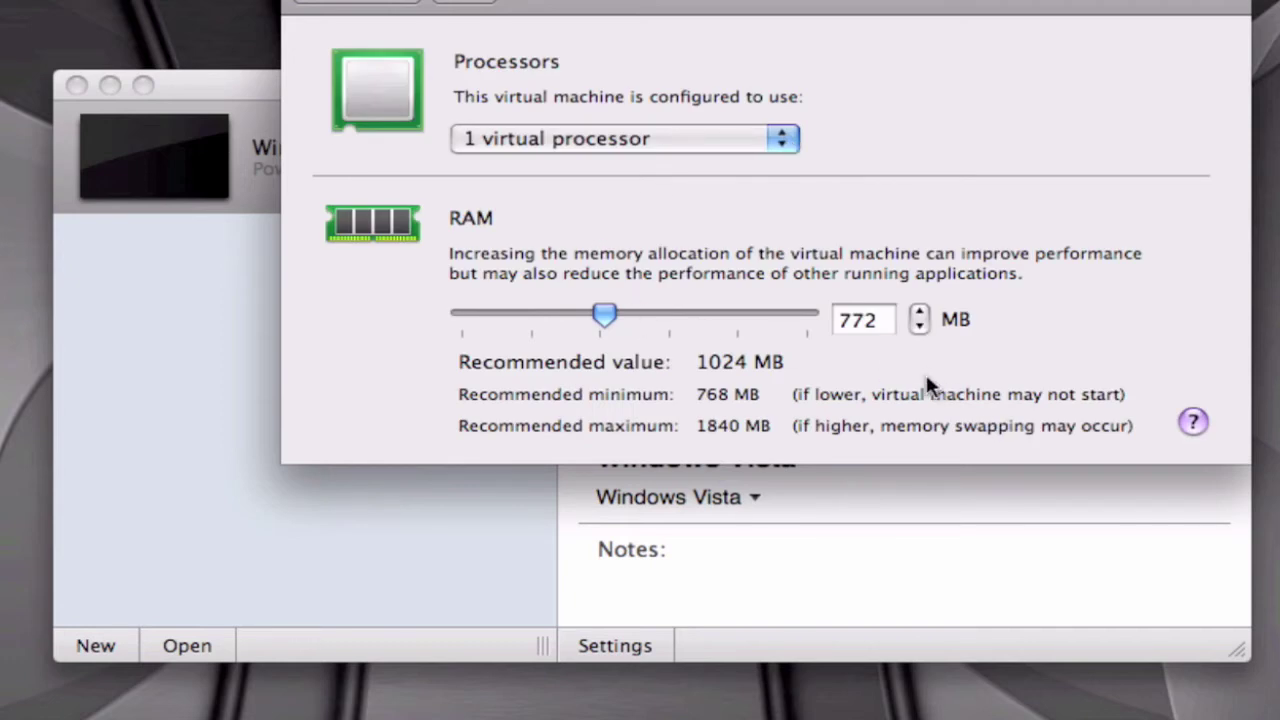
pyautogui.click(385, 5)
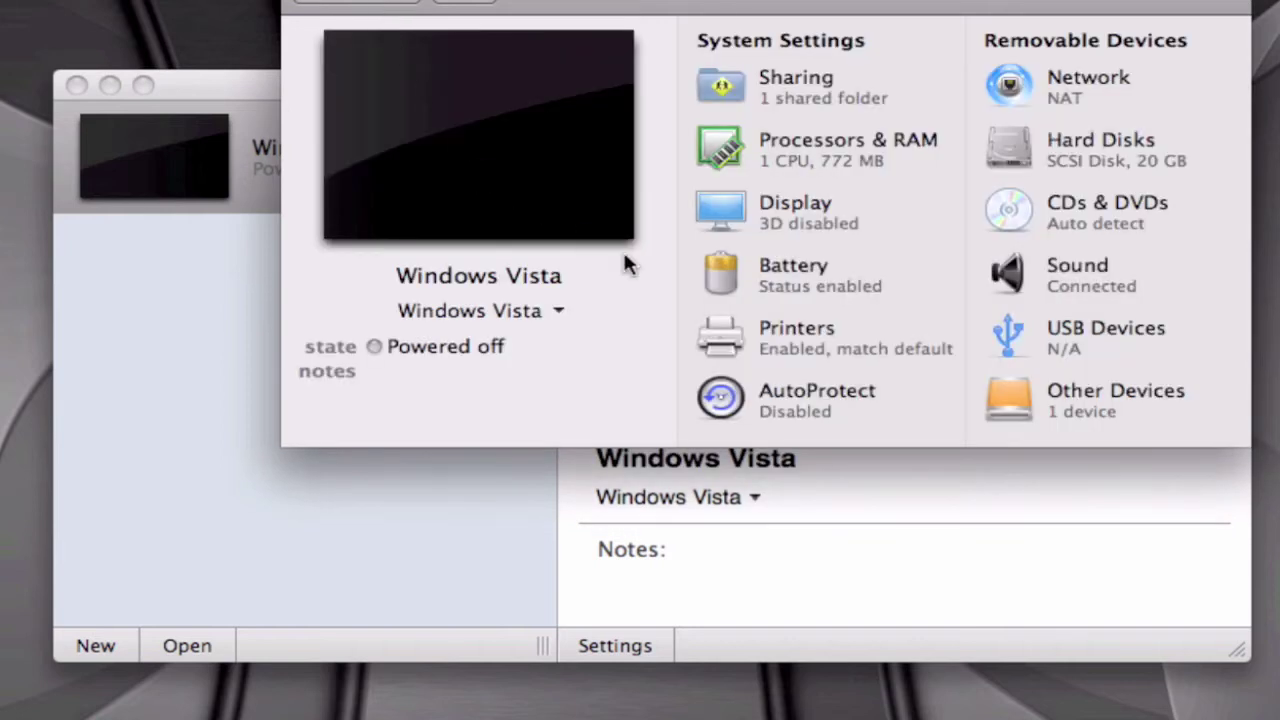
pyautogui.click(810, 226)
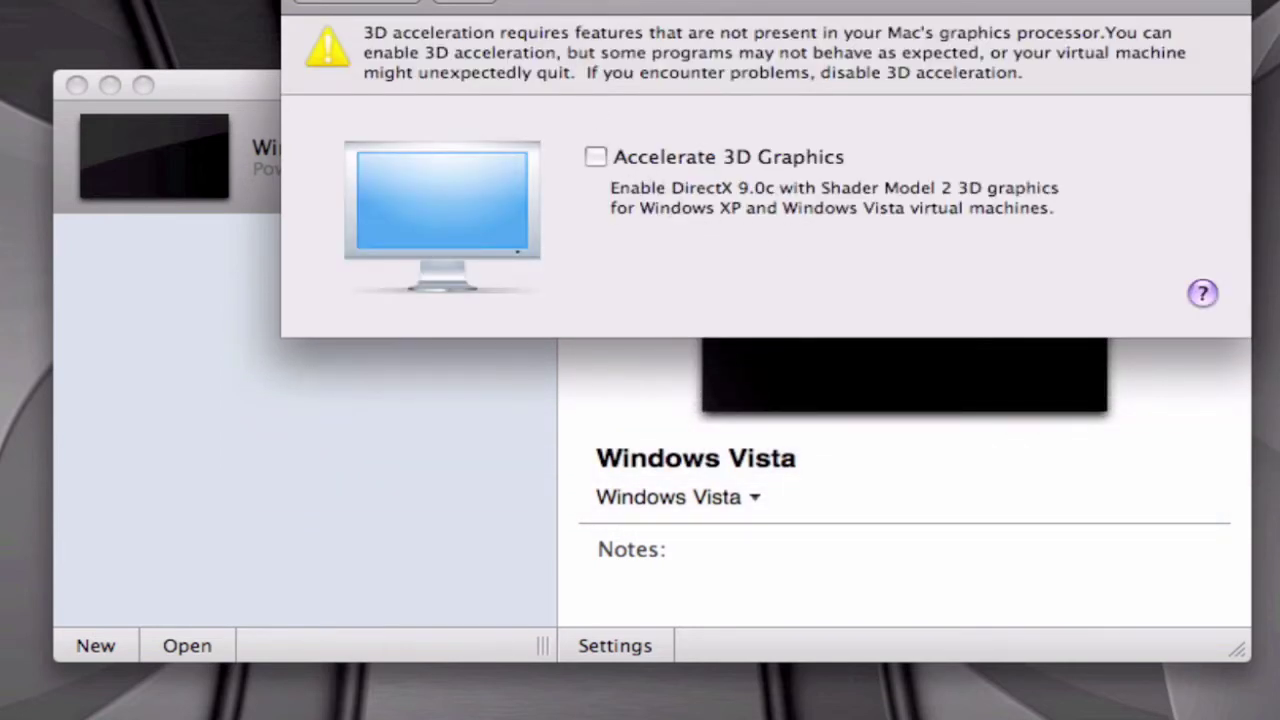
pyautogui.click(362, 3)
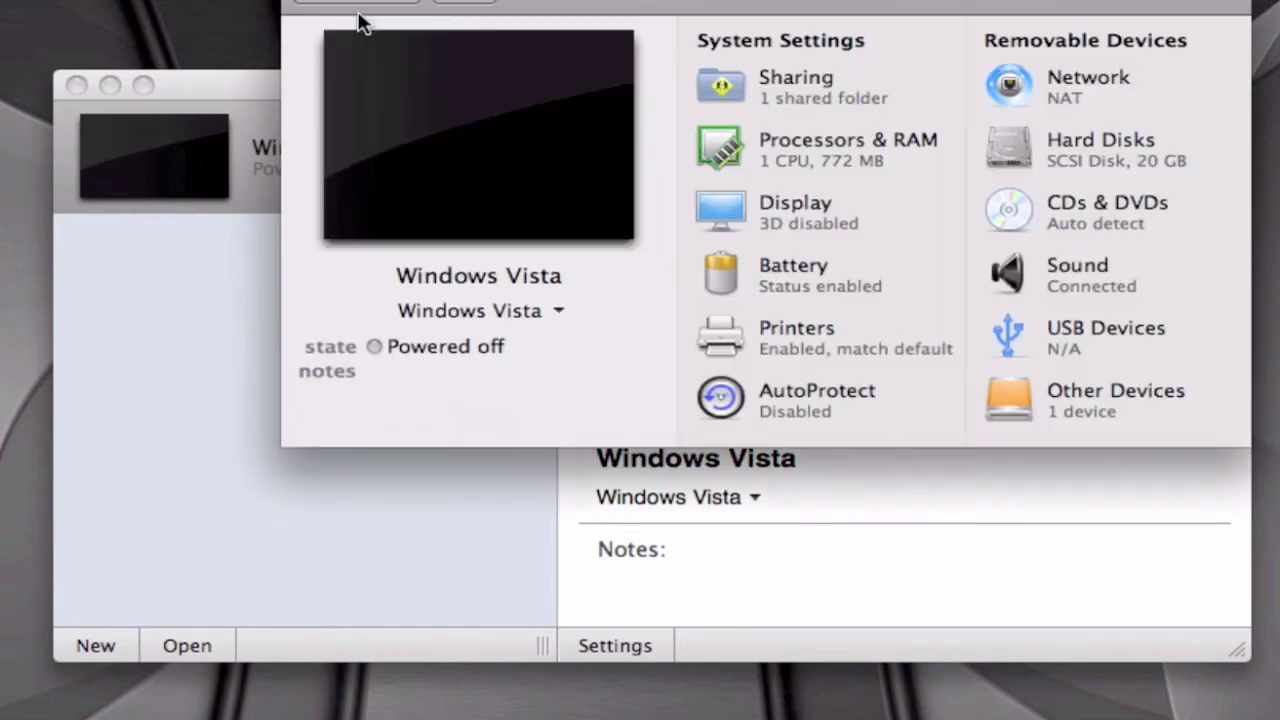
pyautogui.click(764, 92)
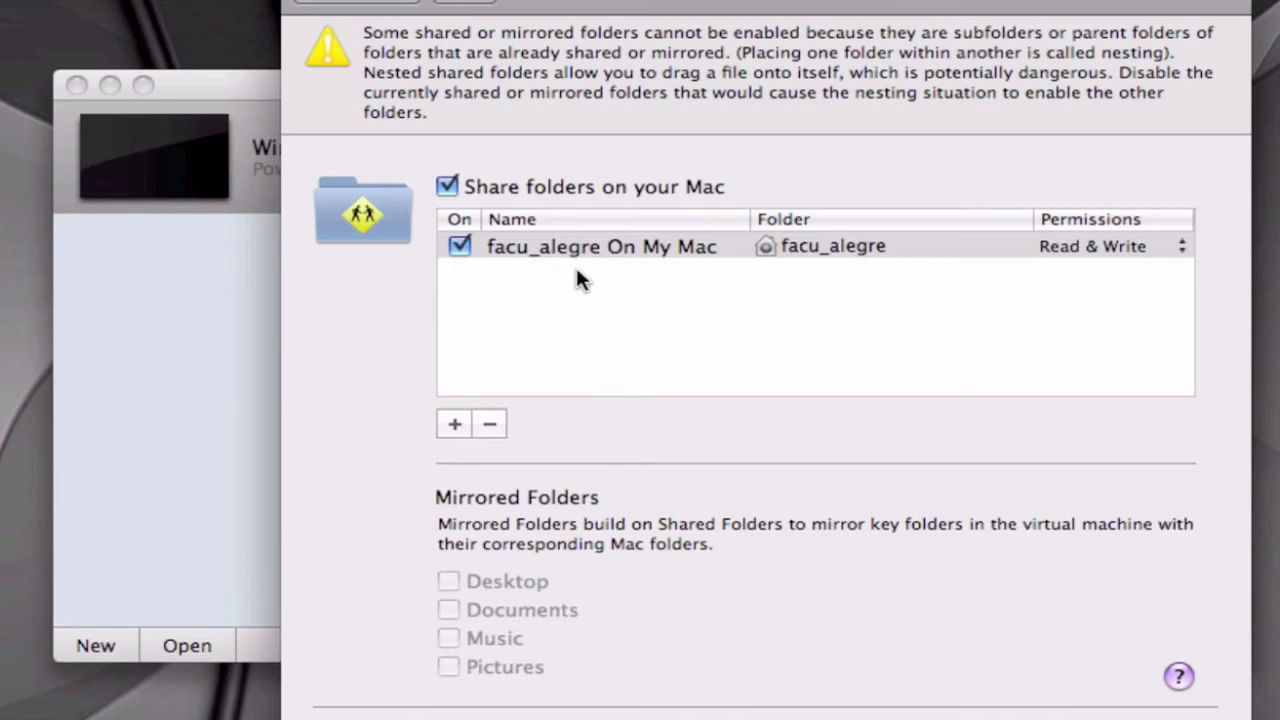
pyautogui.click(546, 291)
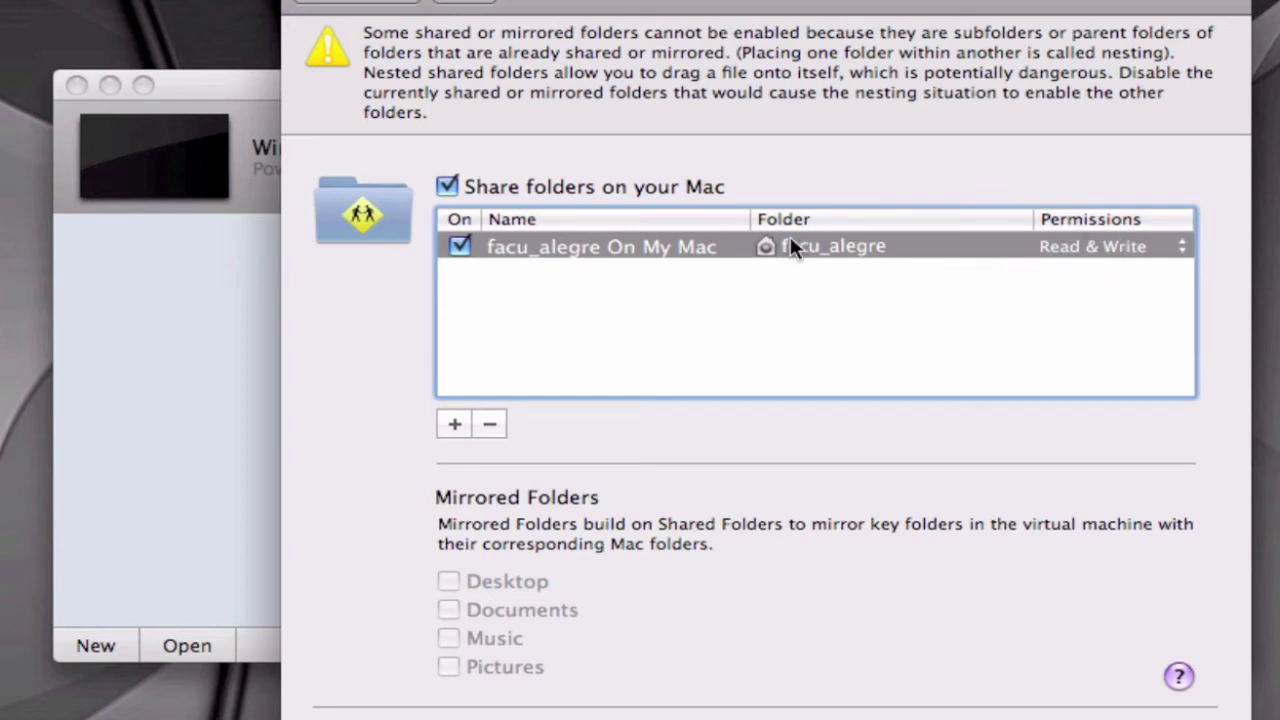
pyautogui.click(330, 2)
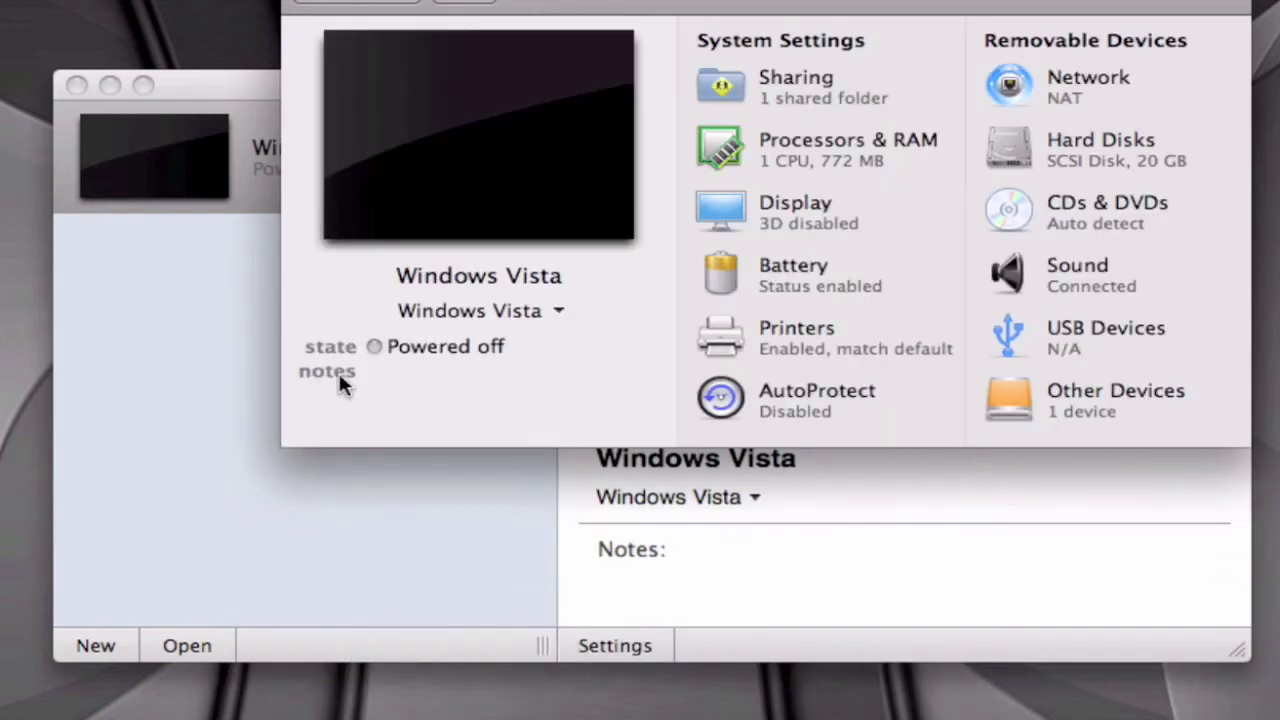
pyautogui.press('super+w')
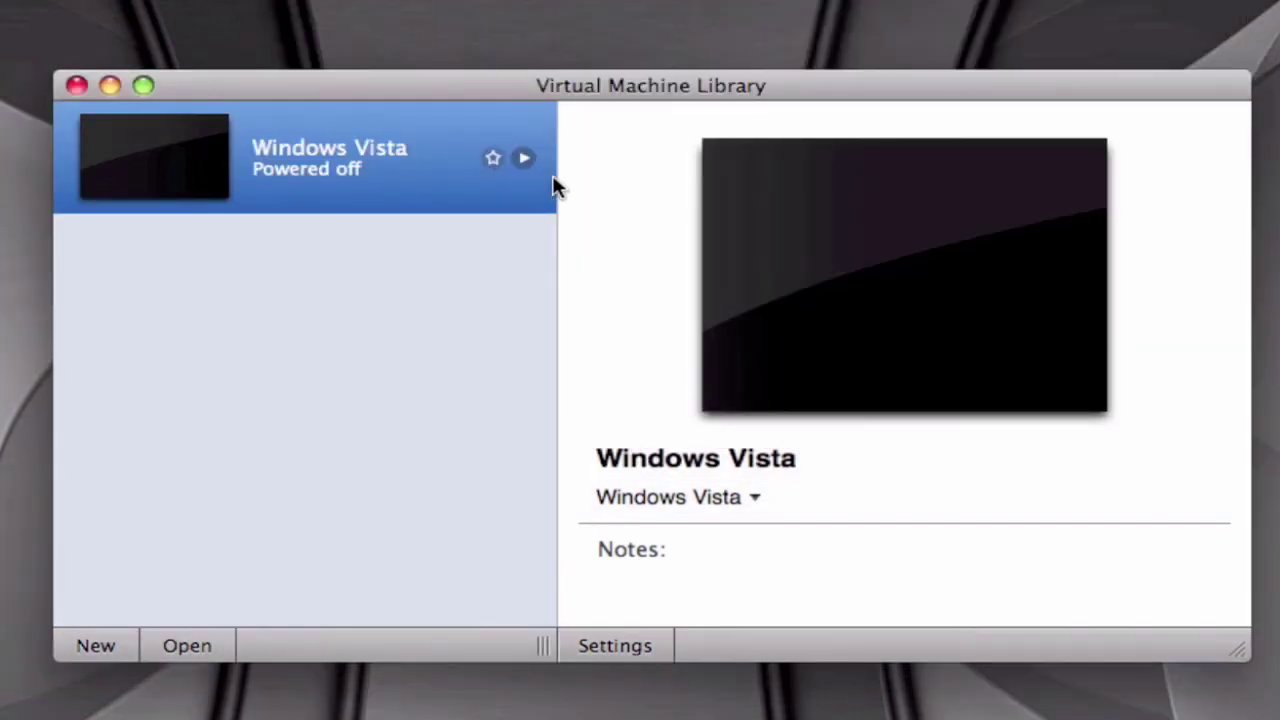
# - Power on the Windows Vista machine from the Virtual Machine Library
pyautogui.click(522, 160)
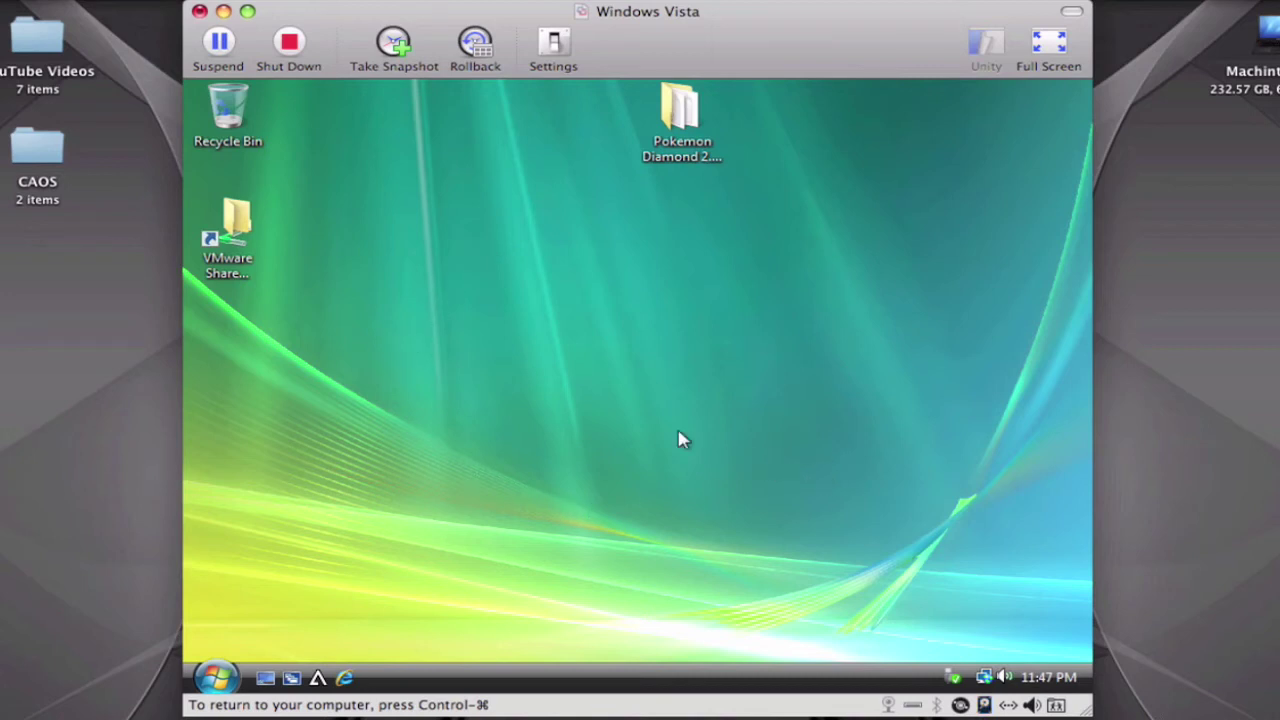
# - Open VMware Shared Folders on the Vista desktop and check the shared Mac home folder in Sharing settings
pyautogui.doubleClick(235, 215)
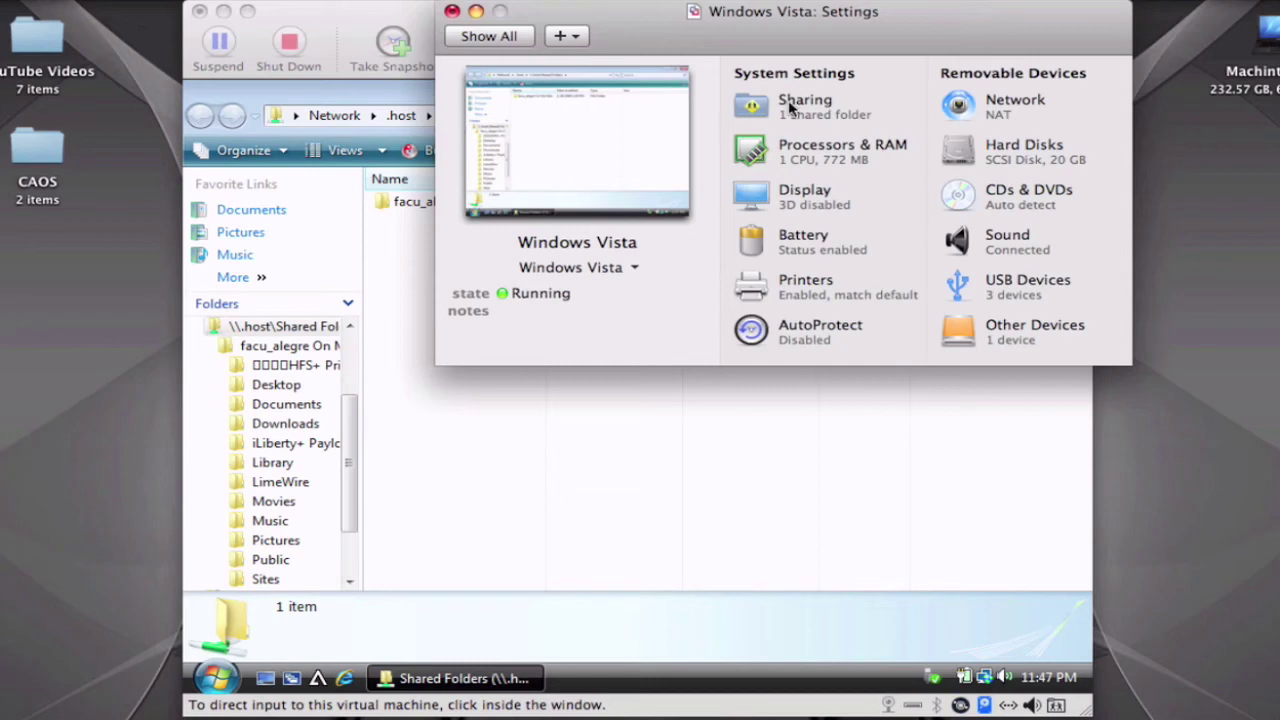
pyautogui.click(787, 103)
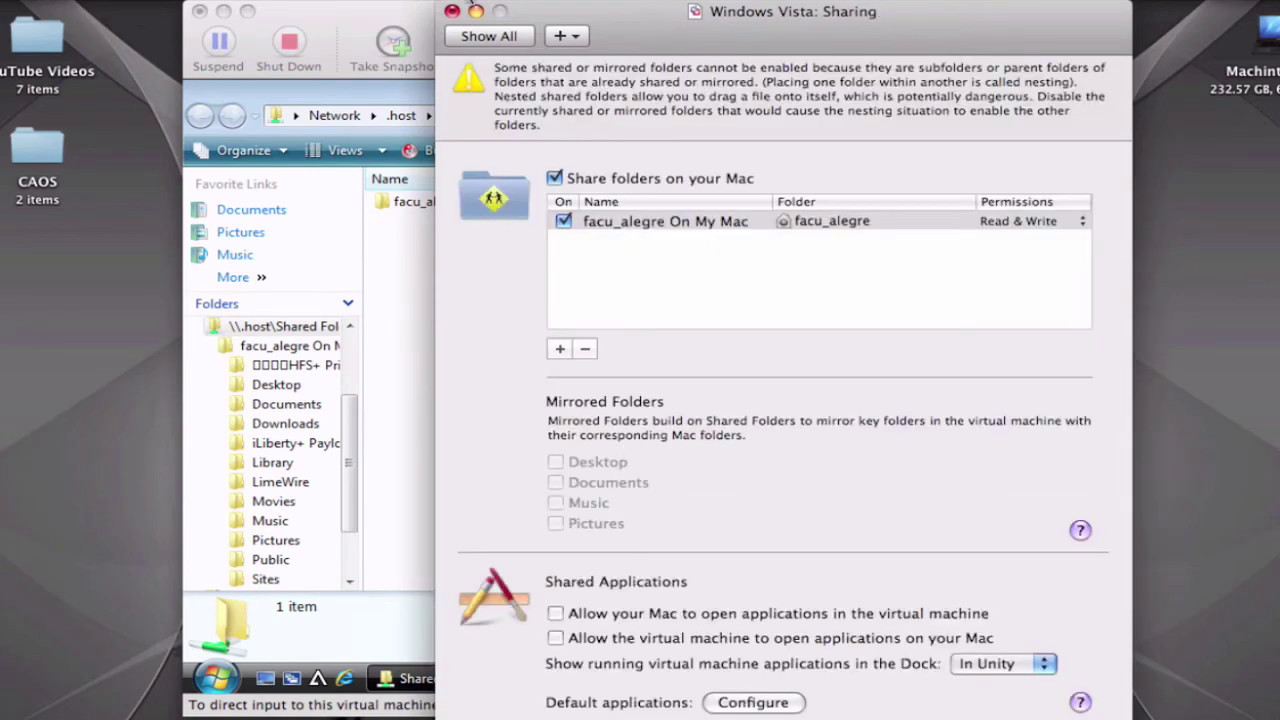
pyautogui.click(451, 11)
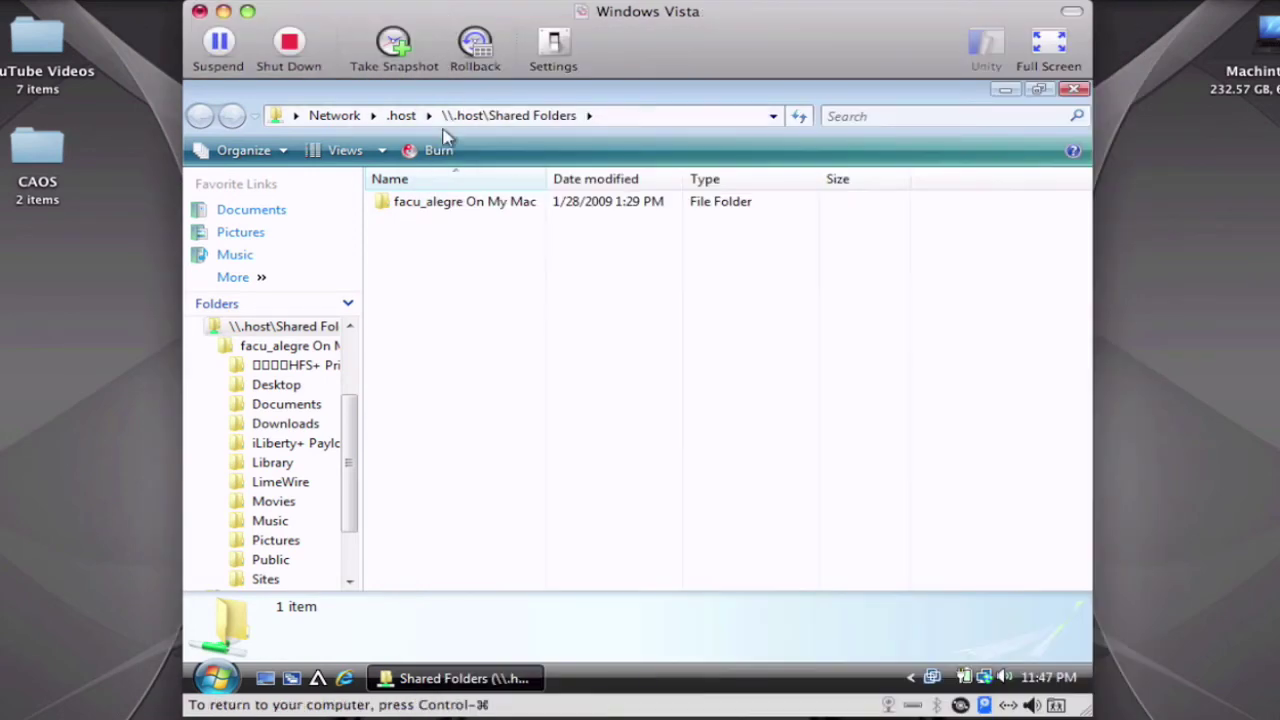
# - Open the shared home folder, drag Documents onto the Mac desktop and CAOS into the listing
pyautogui.doubleClick(430, 202)
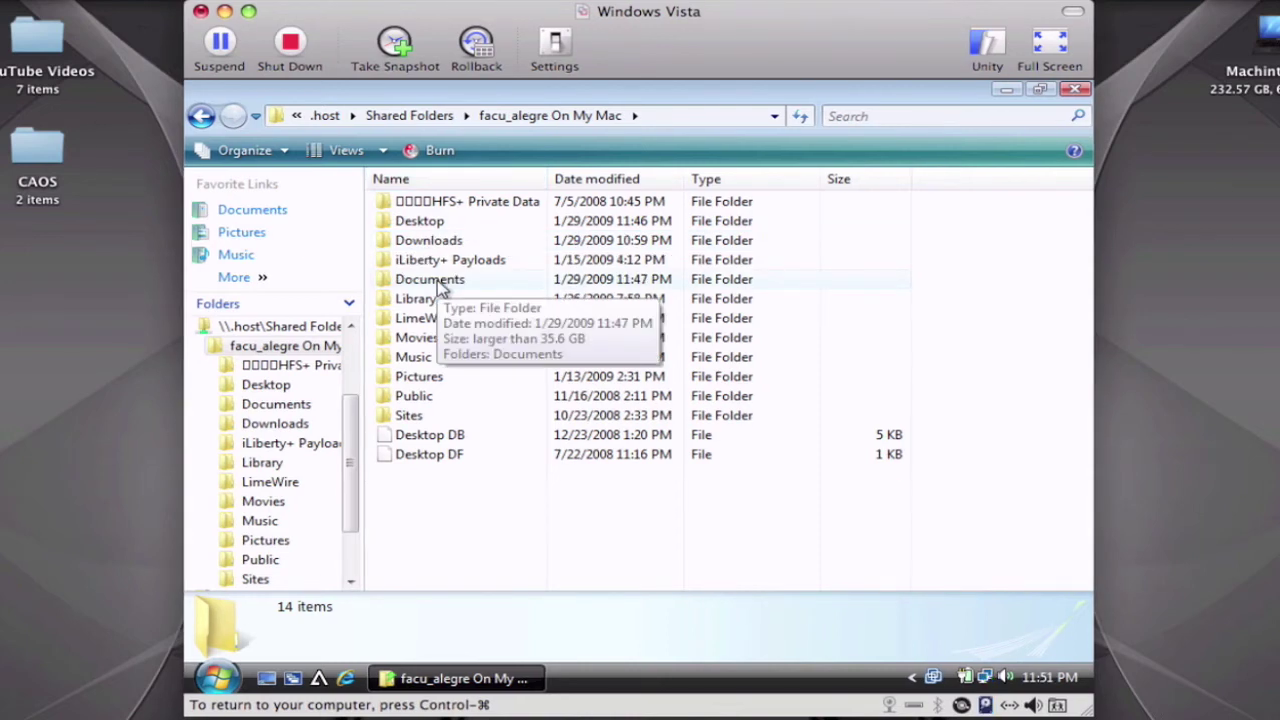
pyautogui.moveTo(440, 286); pyautogui.dragTo(159, 290)
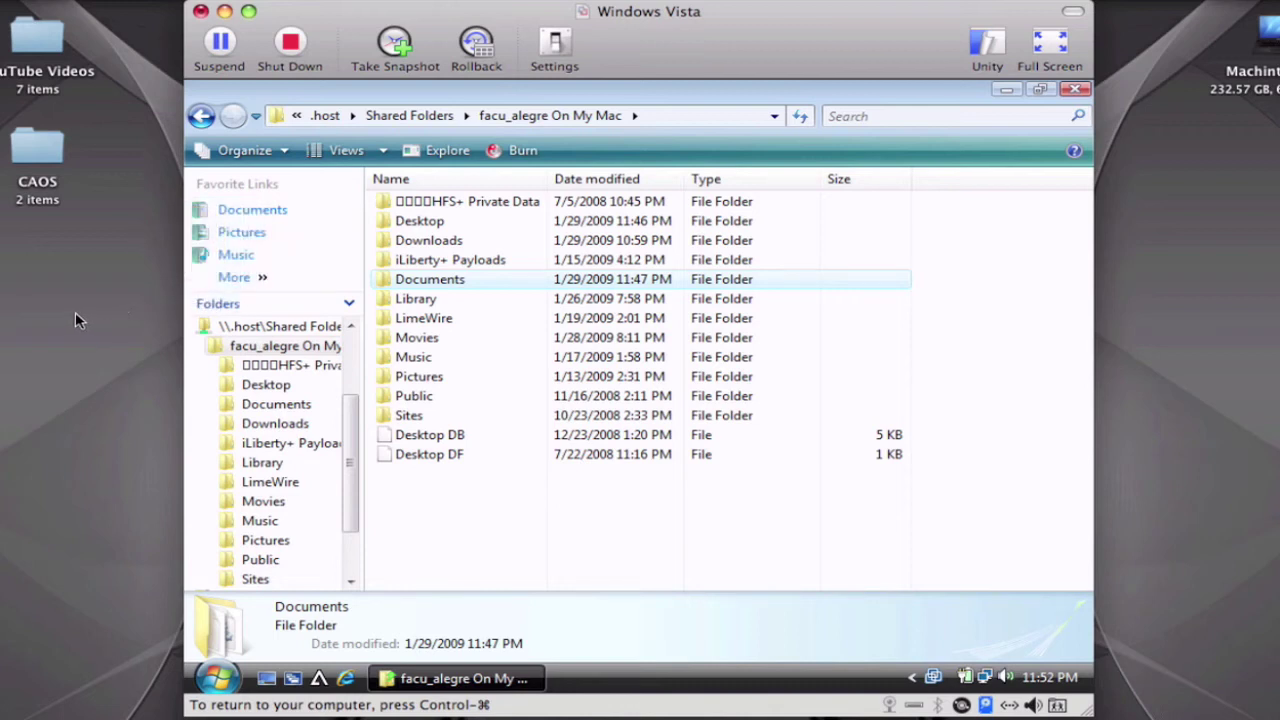
pyautogui.moveTo(85, 318); pyautogui.dragTo(428, 285)
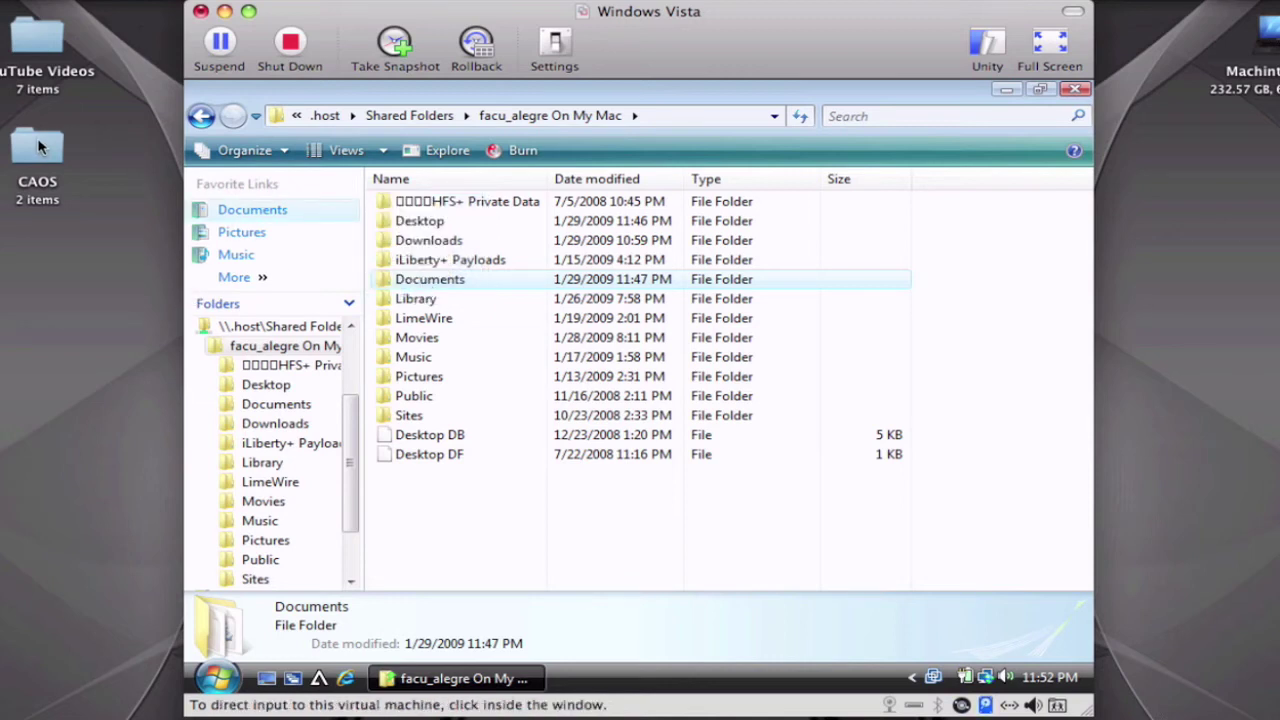
pyautogui.moveTo(35, 148)
pyautogui.mouseDown()
pyautogui.moveTo(406, 294)
pyautogui.moveTo(420, 486)
pyautogui.moveTo(86, 194)
pyautogui.moveTo(440, 471)
pyautogui.moveTo(150, 290)
pyautogui.moveTo(40, 180)
pyautogui.moveTo(33, 153)
pyautogui.mouseUp()
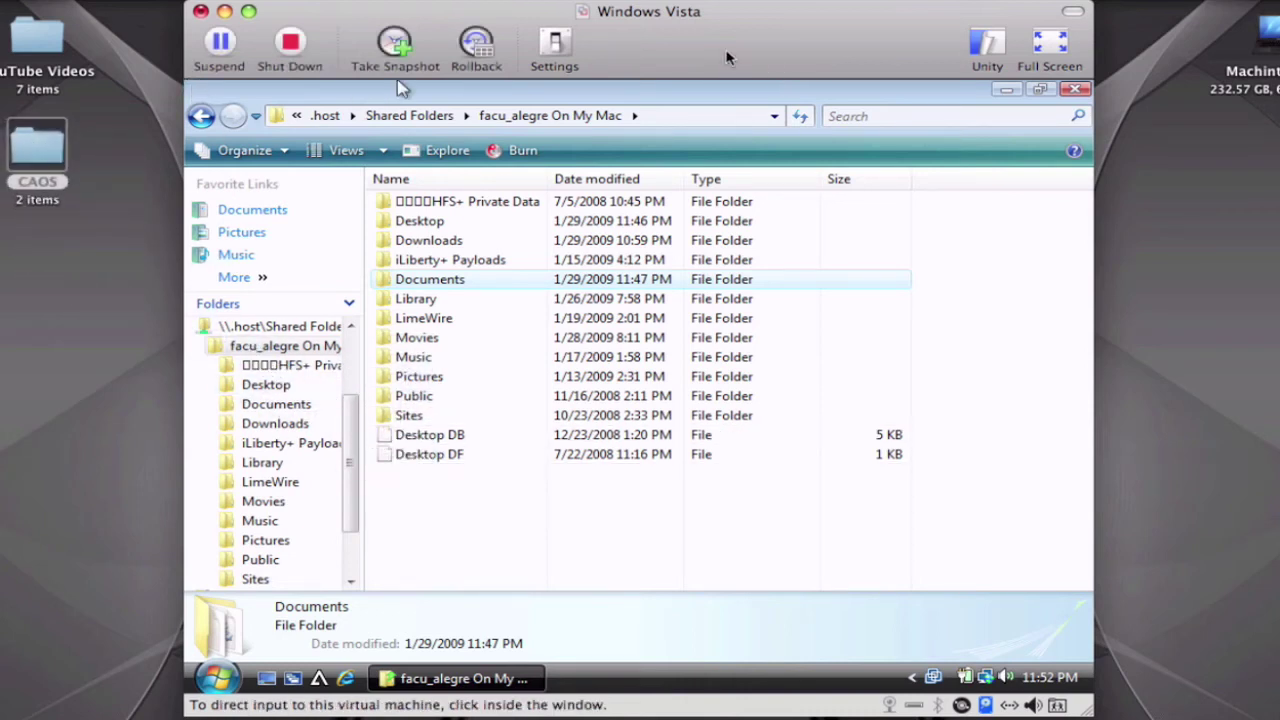
# - Close Explorer and type 'aassdddffggg' into the Vista Notes gadget
pyautogui.click(1074, 90)
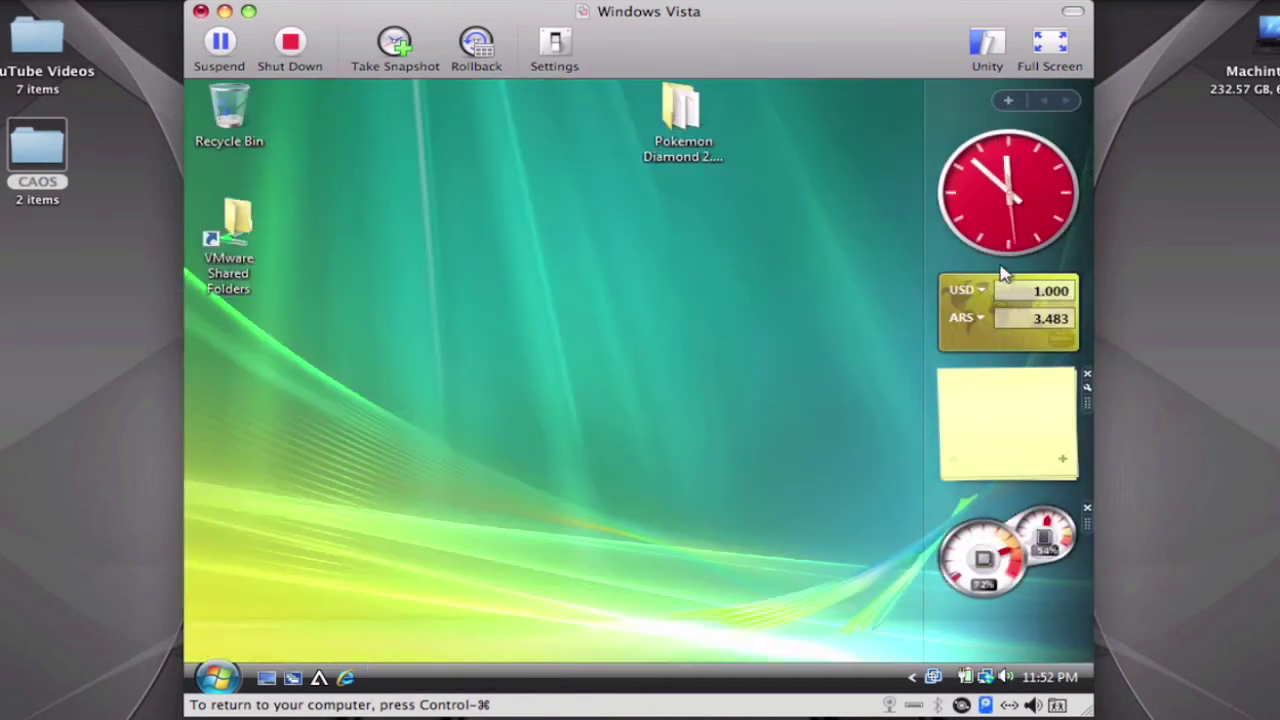
pyautogui.click(993, 411)
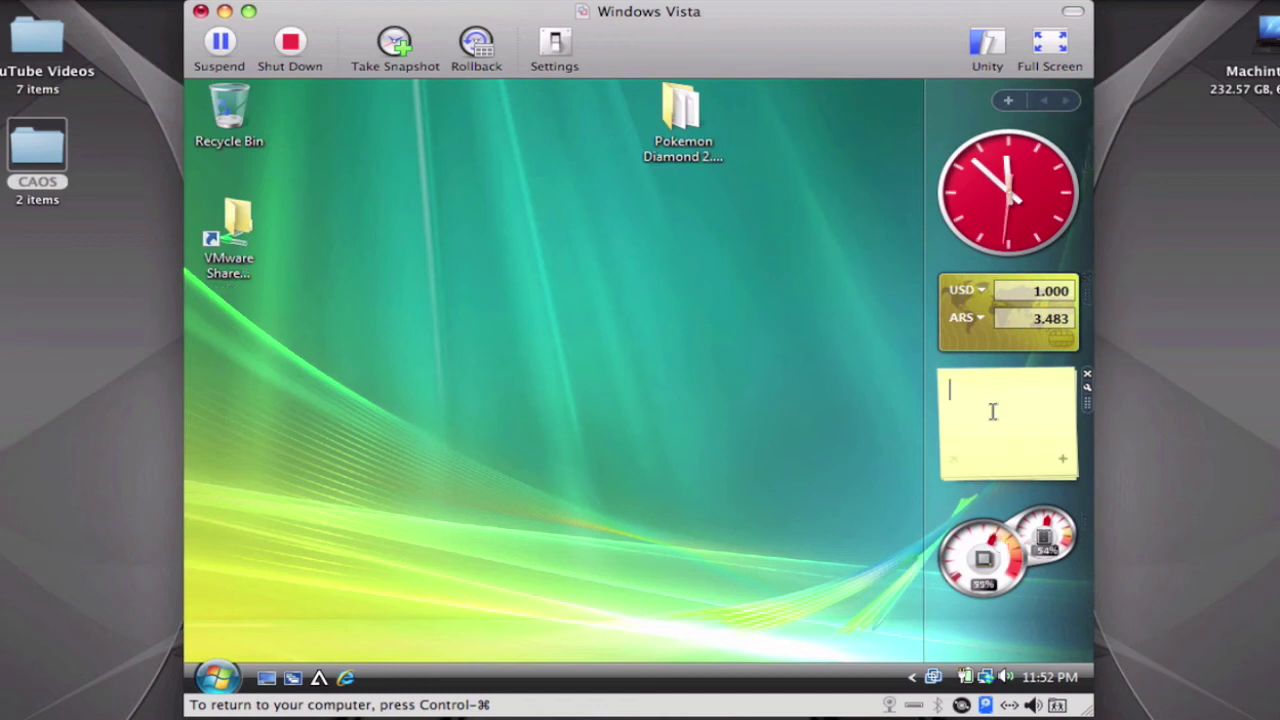
pyautogui.write('aassdd')
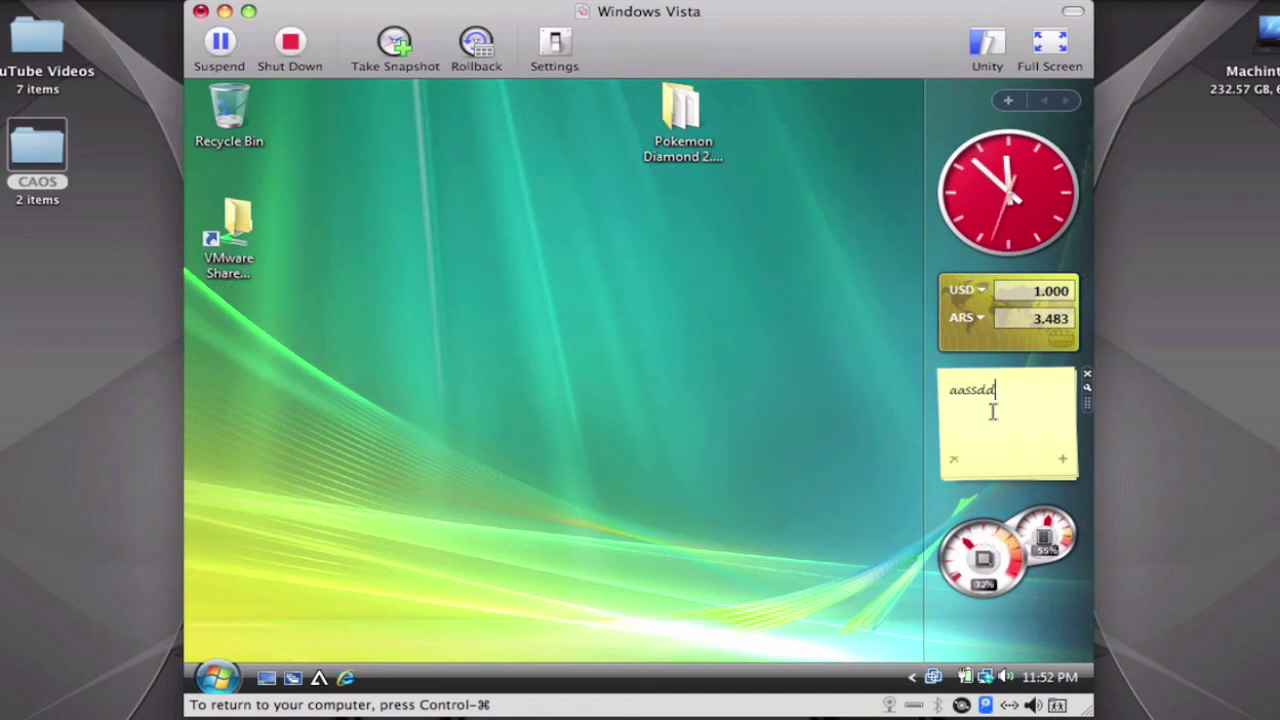
pyautogui.write('dffggg')
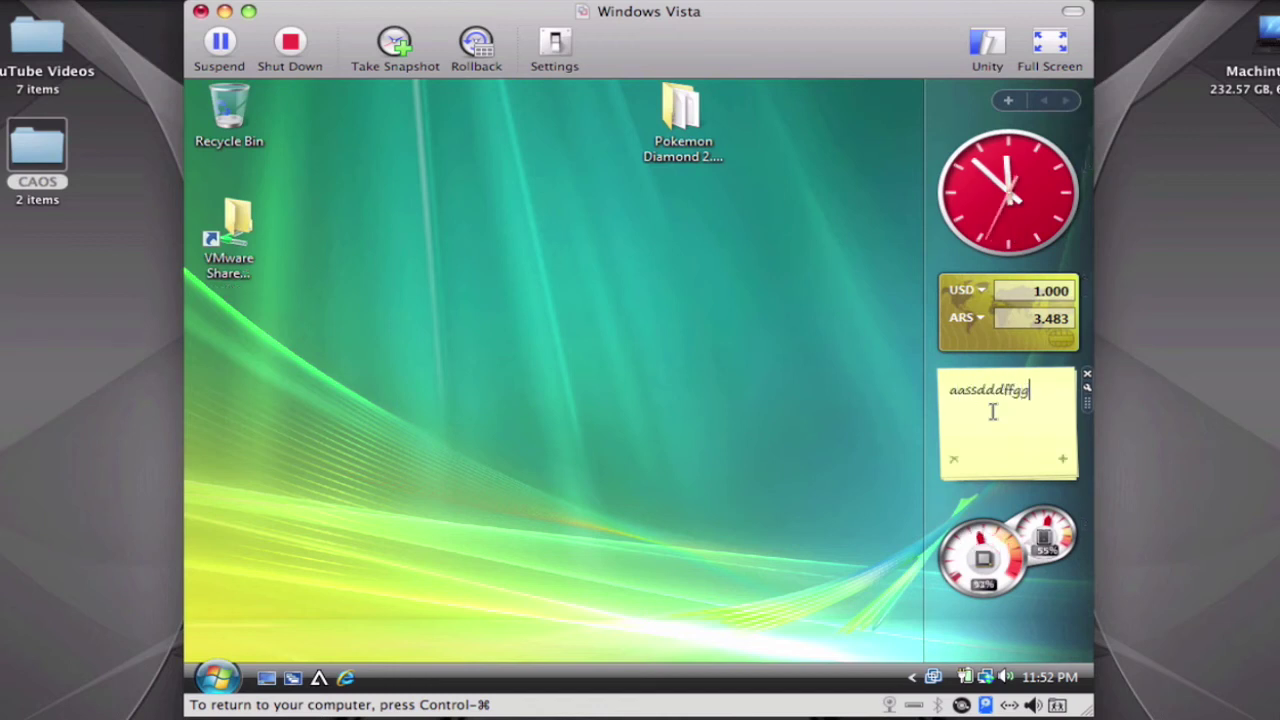
pyautogui.doubleClick(932, 680)
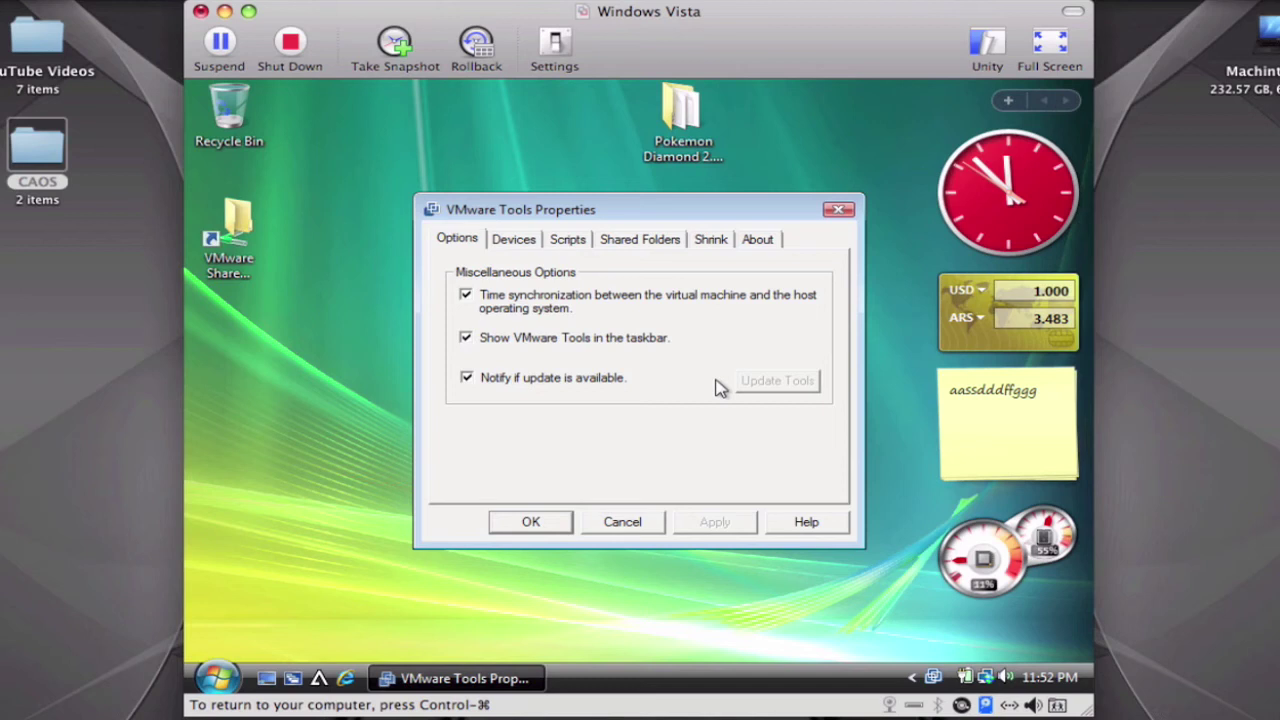
pyautogui.click(520, 248)
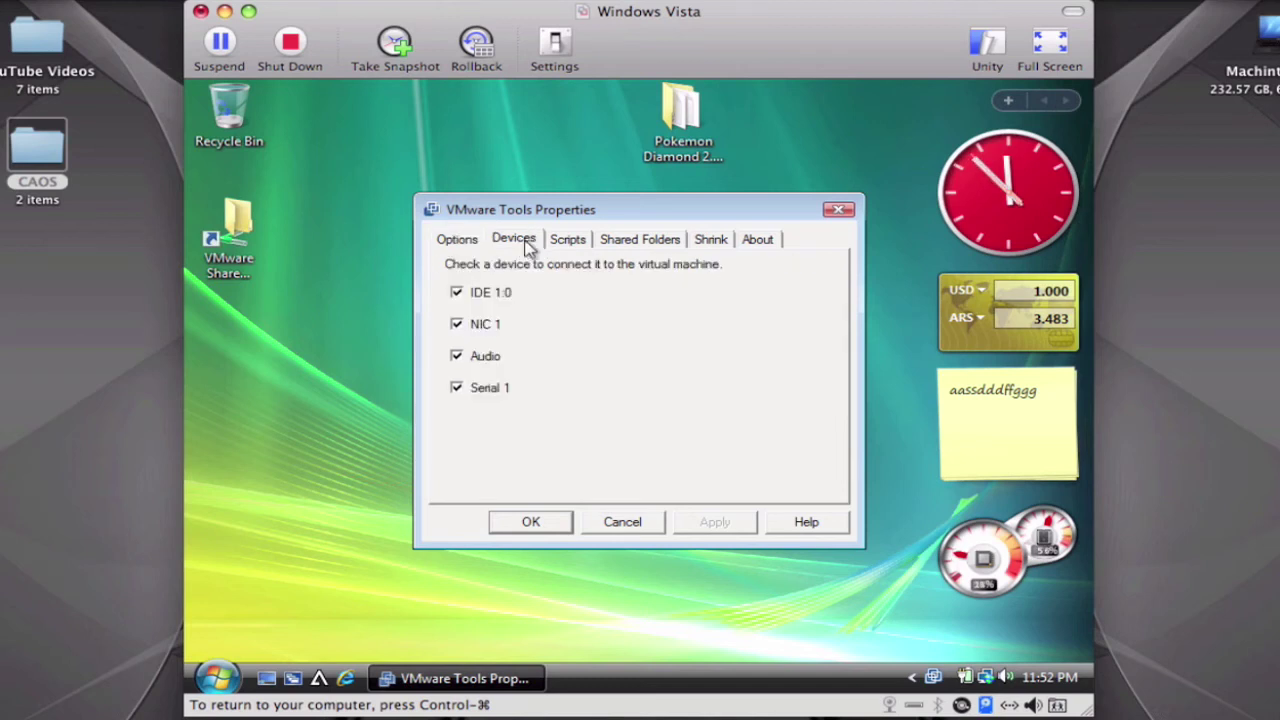
pyautogui.click(569, 250)
pyautogui.click(645, 250)
pyautogui.click(714, 248)
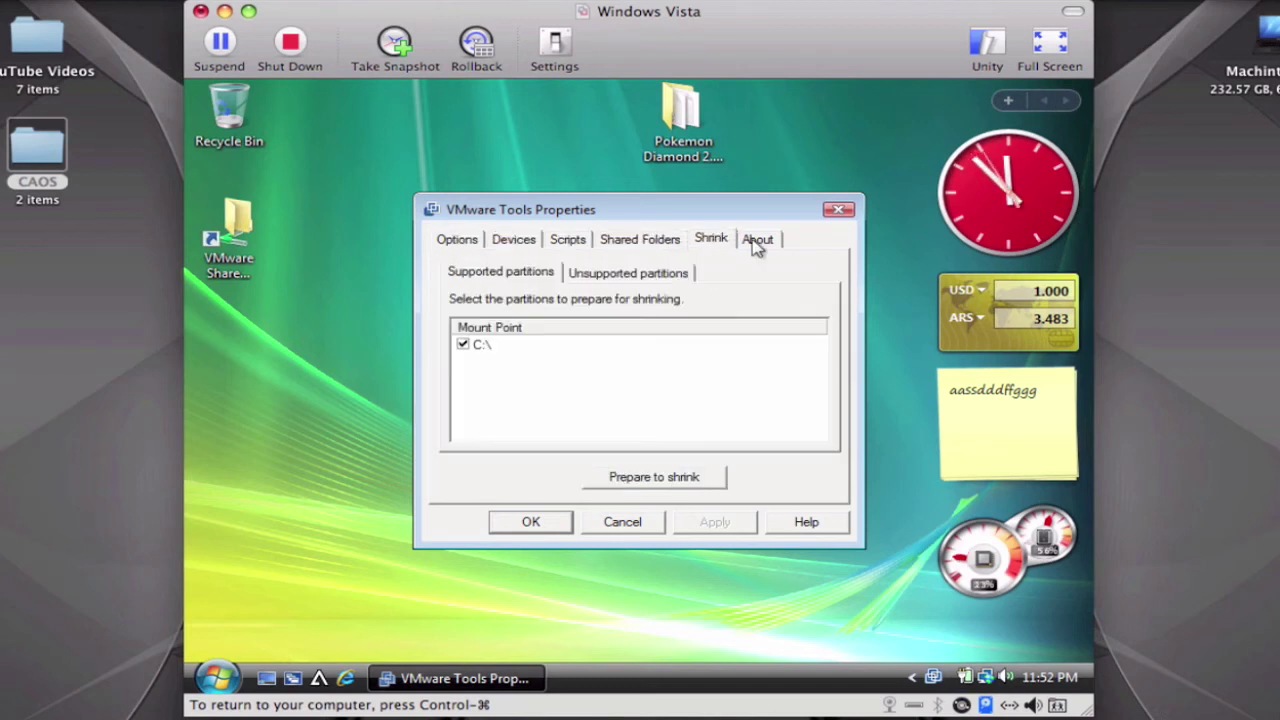
pyautogui.click(757, 243)
pyautogui.click(477, 241)
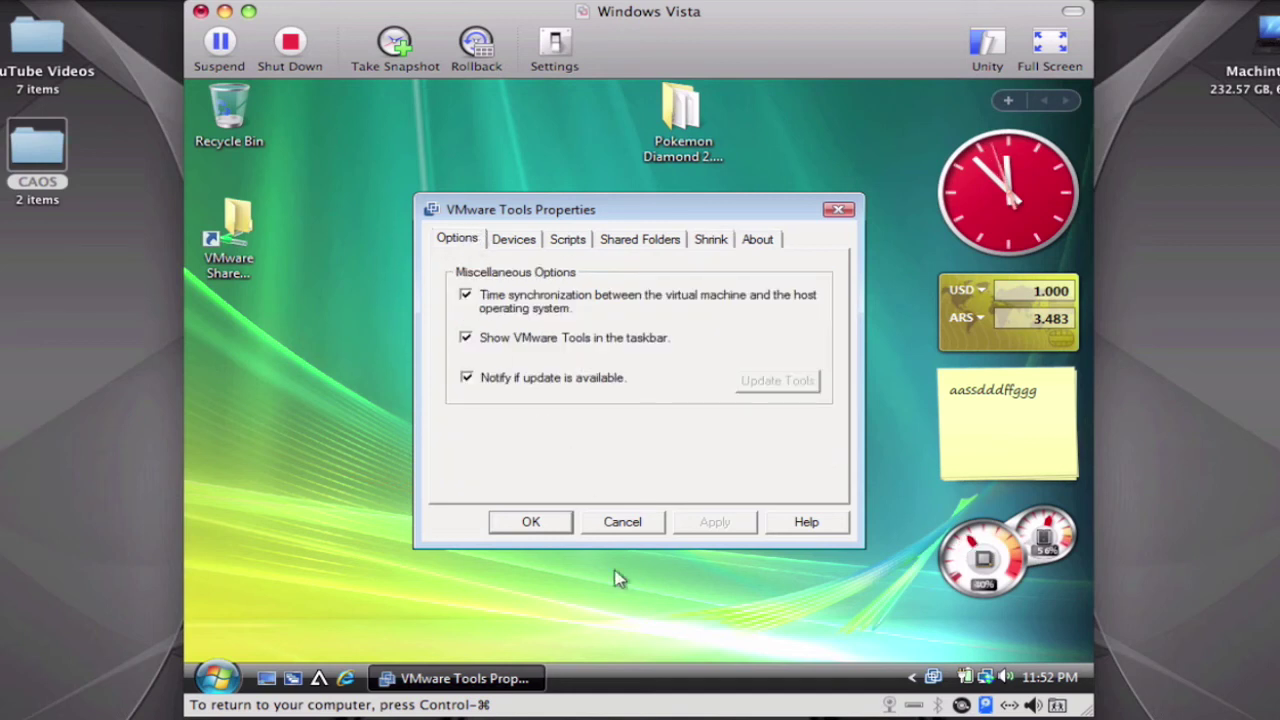
pyautogui.click(621, 527)
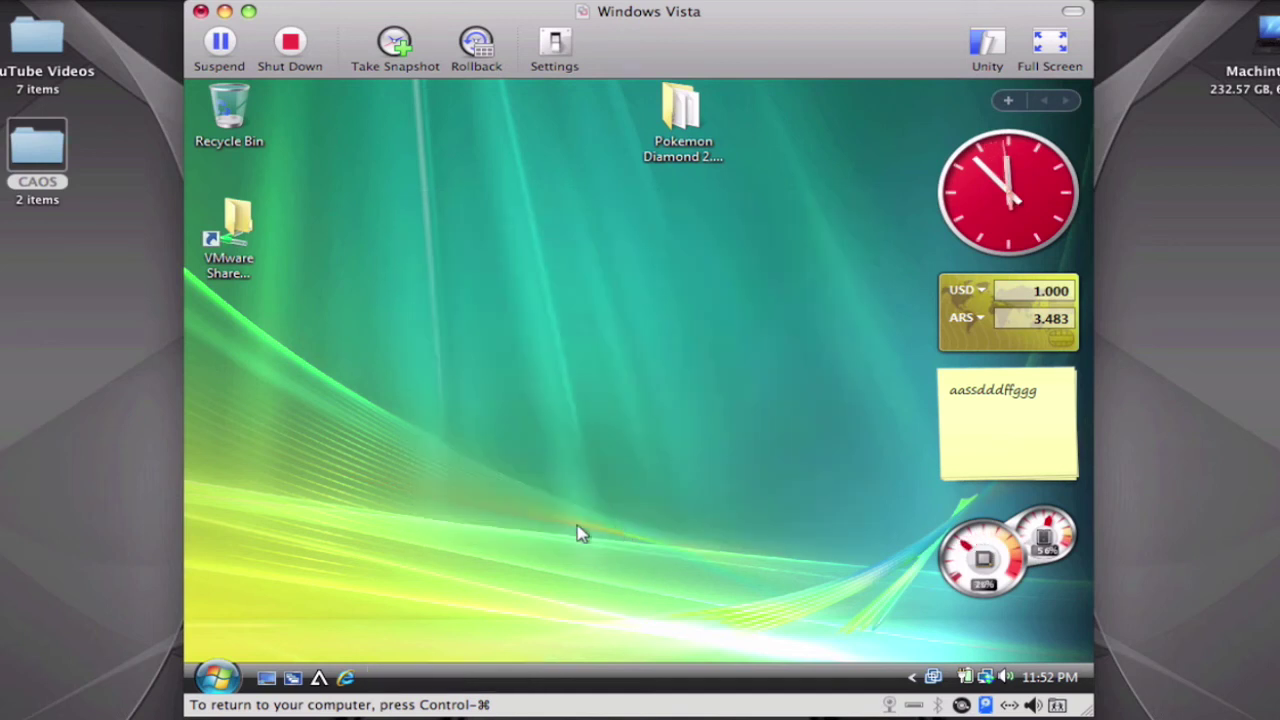
# - Put the Vista machine into full screen via the toolbar button and clear the desktop selection
pyautogui.click(987, 45)
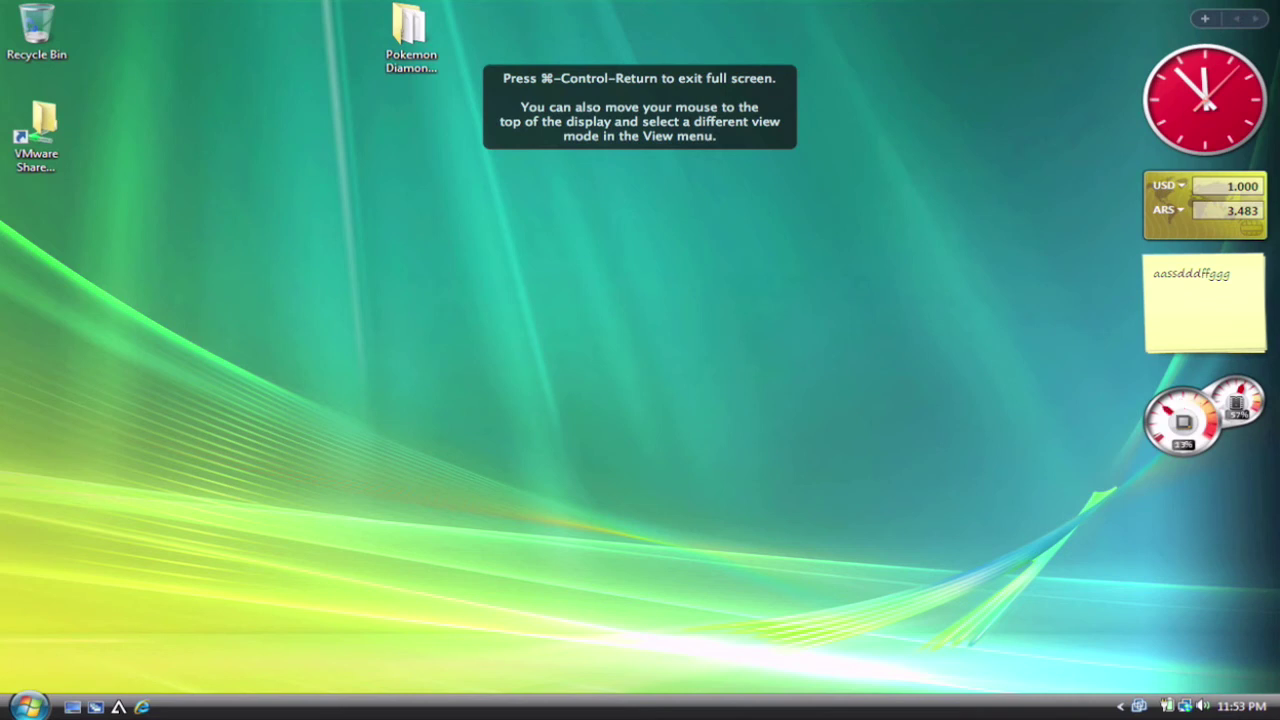
pyautogui.moveTo(509, 304); pyautogui.dragTo(405, 330)
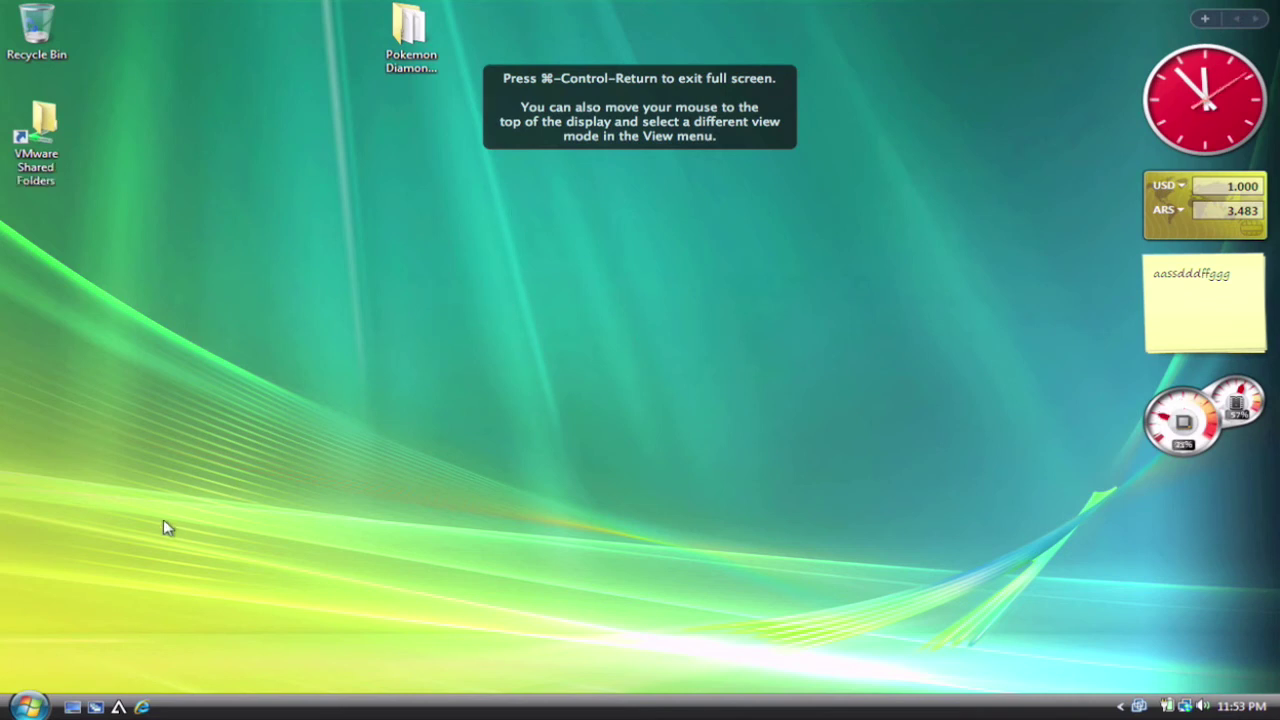
pyautogui.rightClick(548, 387)
pyautogui.click(596, 538)
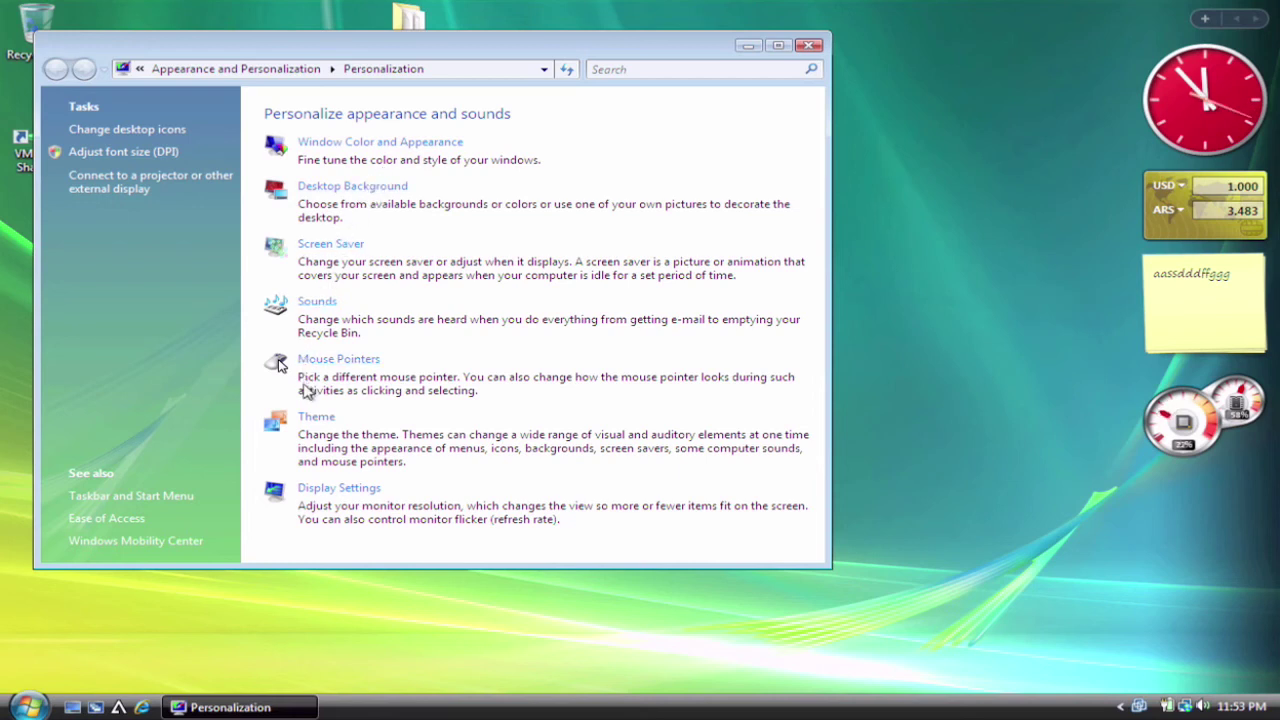
pyautogui.click(316, 490)
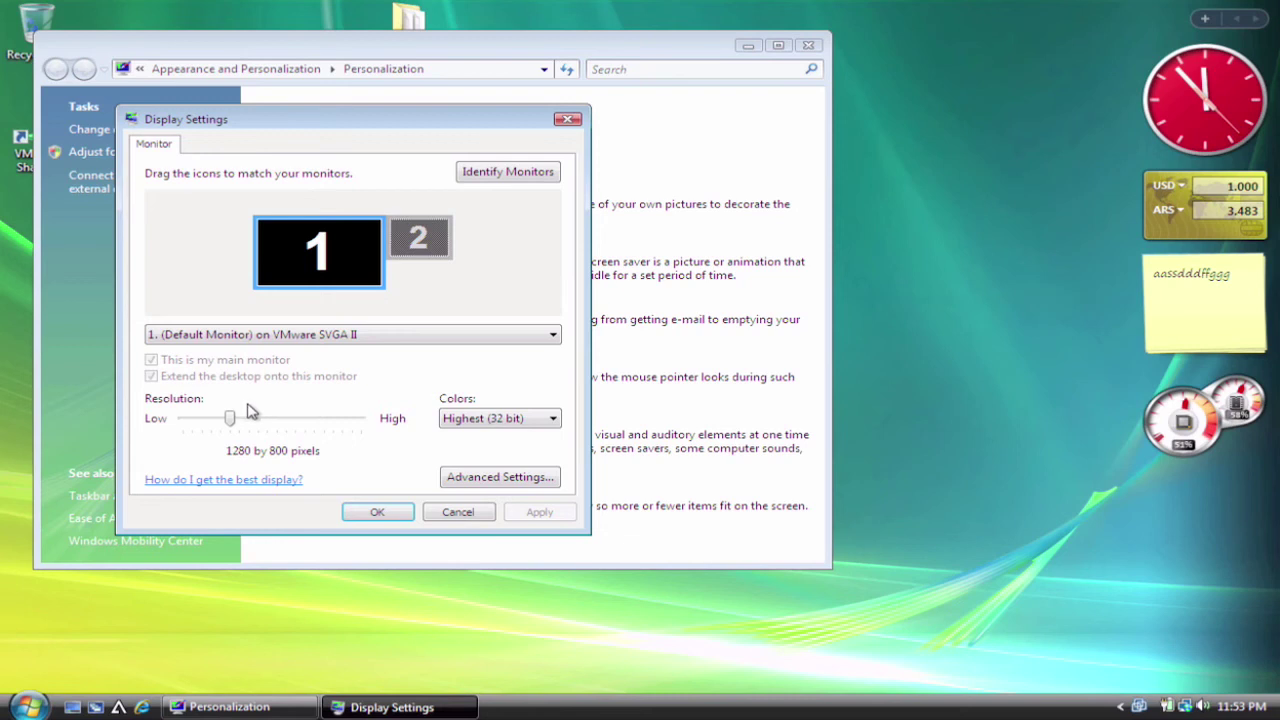
pyautogui.moveTo(232, 418)
pyautogui.mouseDown()
pyautogui.moveTo(335, 430)
pyautogui.moveTo(180, 430)
pyautogui.moveTo(233, 439)
pyautogui.mouseUp()
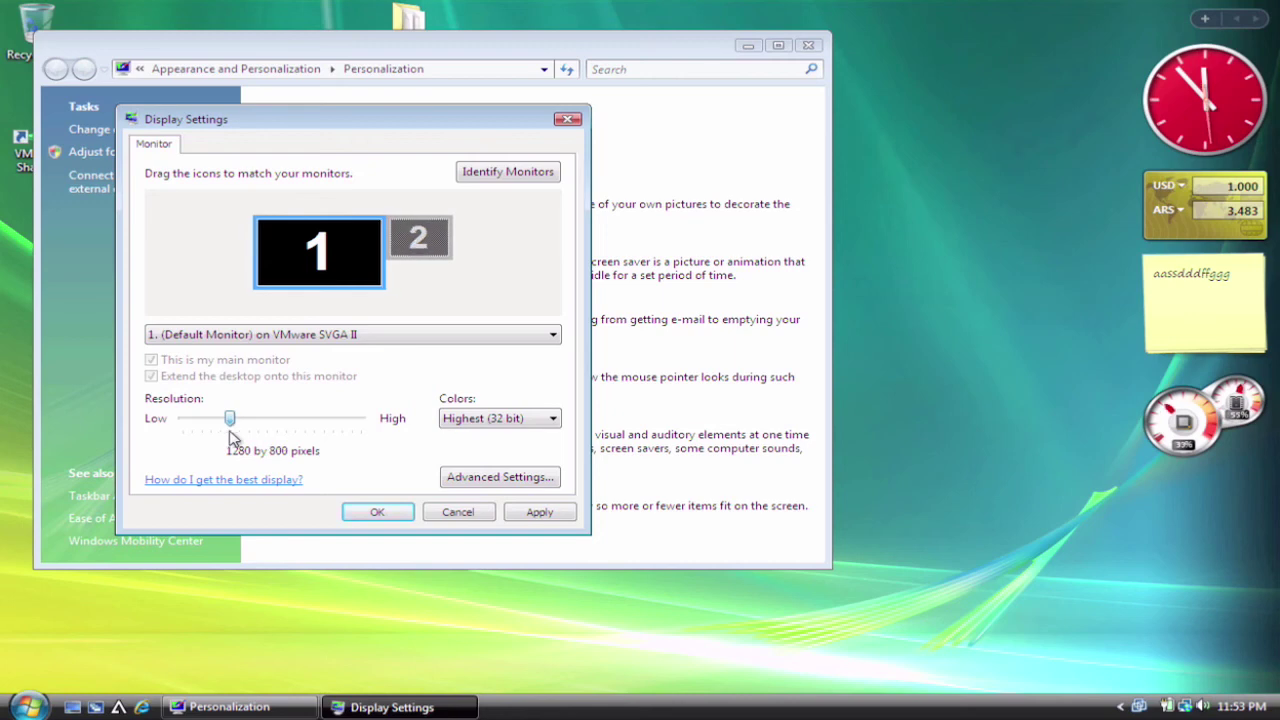
pyautogui.click(480, 518)
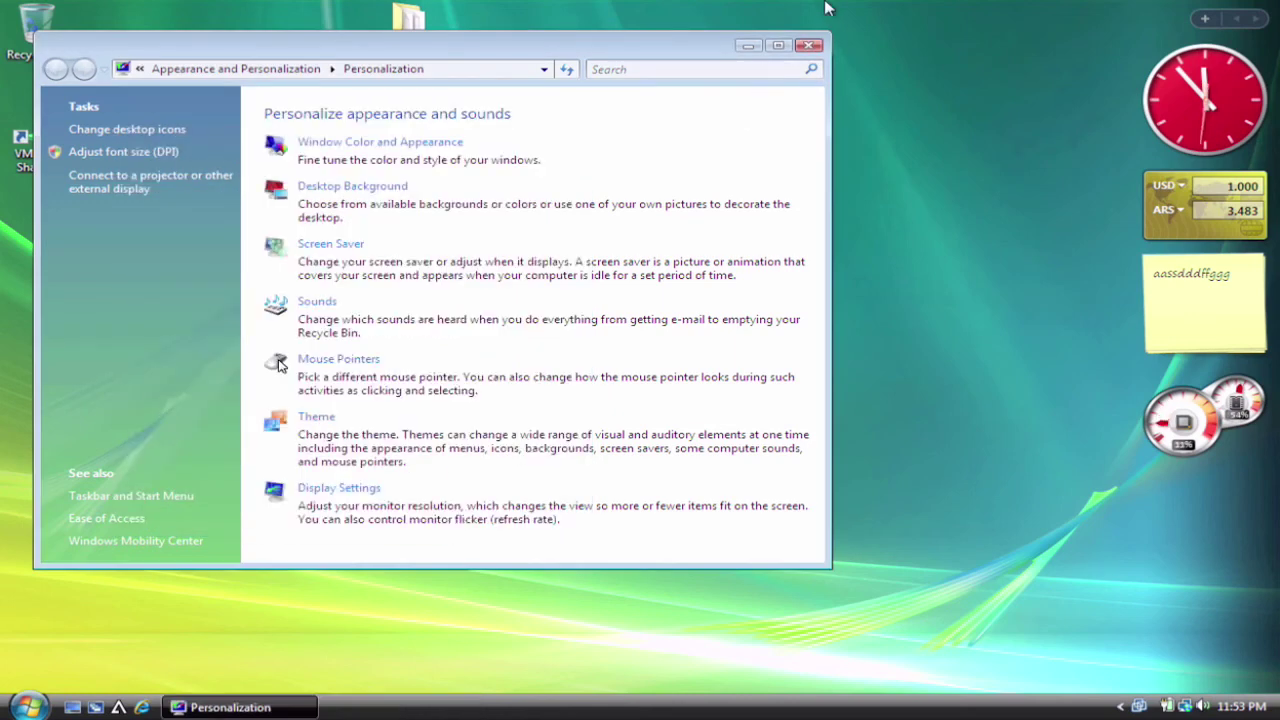
pyautogui.click(815, 45)
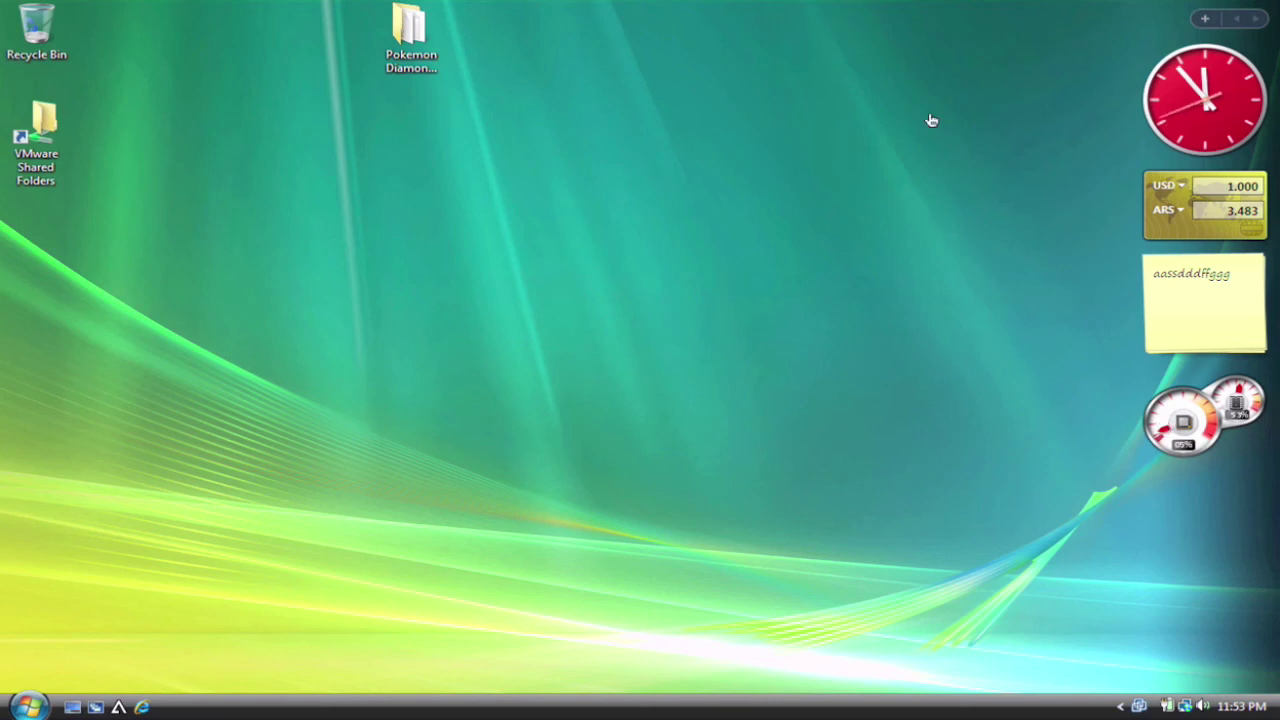
pyautogui.hotkey('ctrl', 'Down')
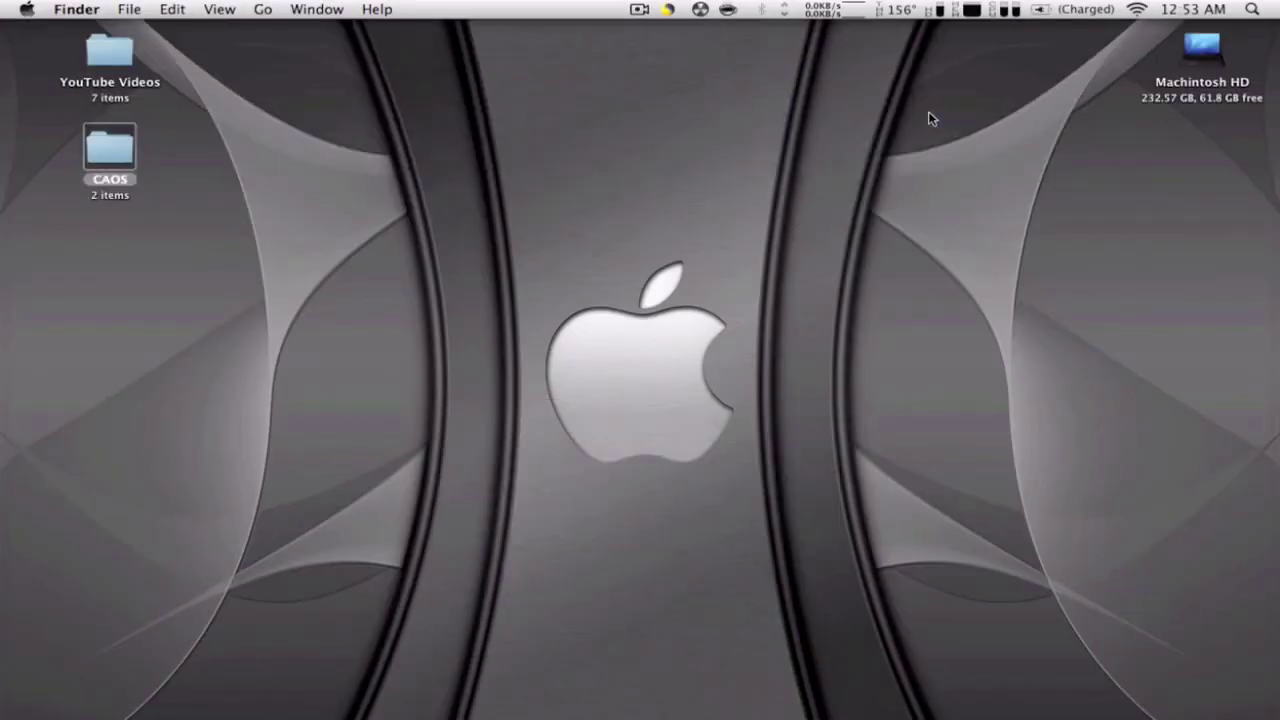
# - Return to the Vista Space, erase the sticky note text, and exit full screen with Command-Control-Return
pyautogui.hotkey('ctrl', 'Up')
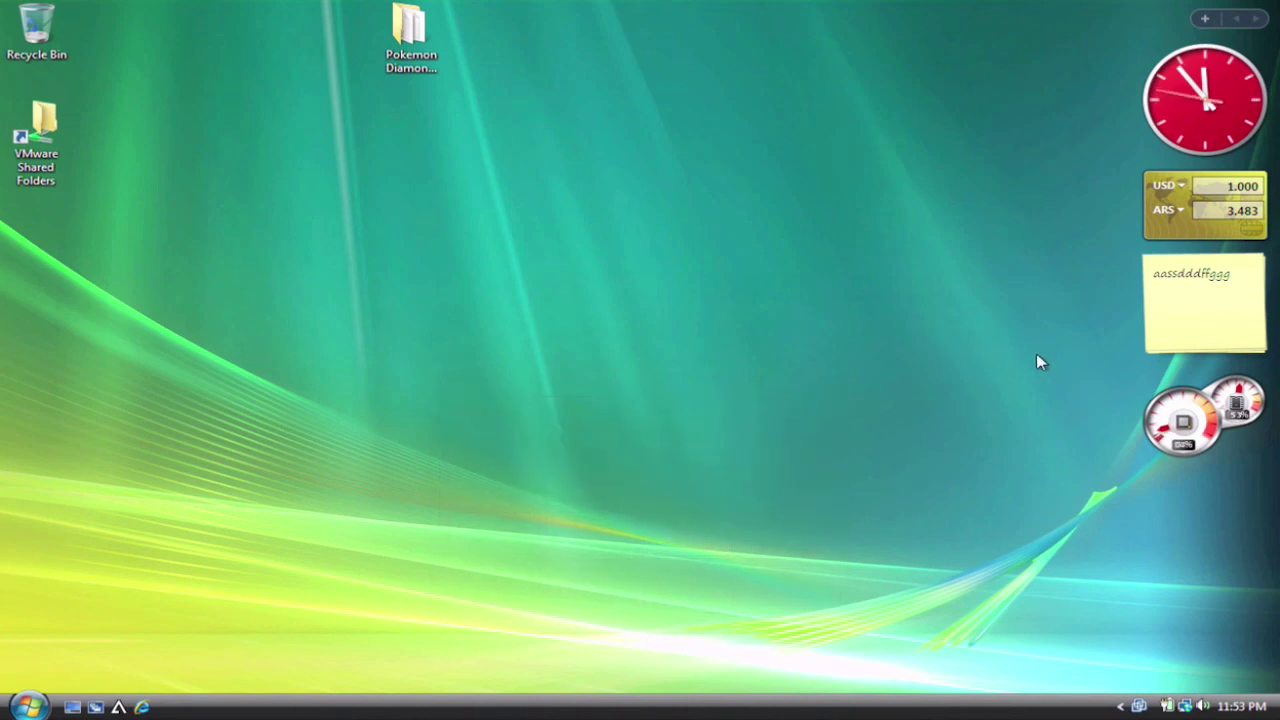
pyautogui.doubleClick(1194, 278)
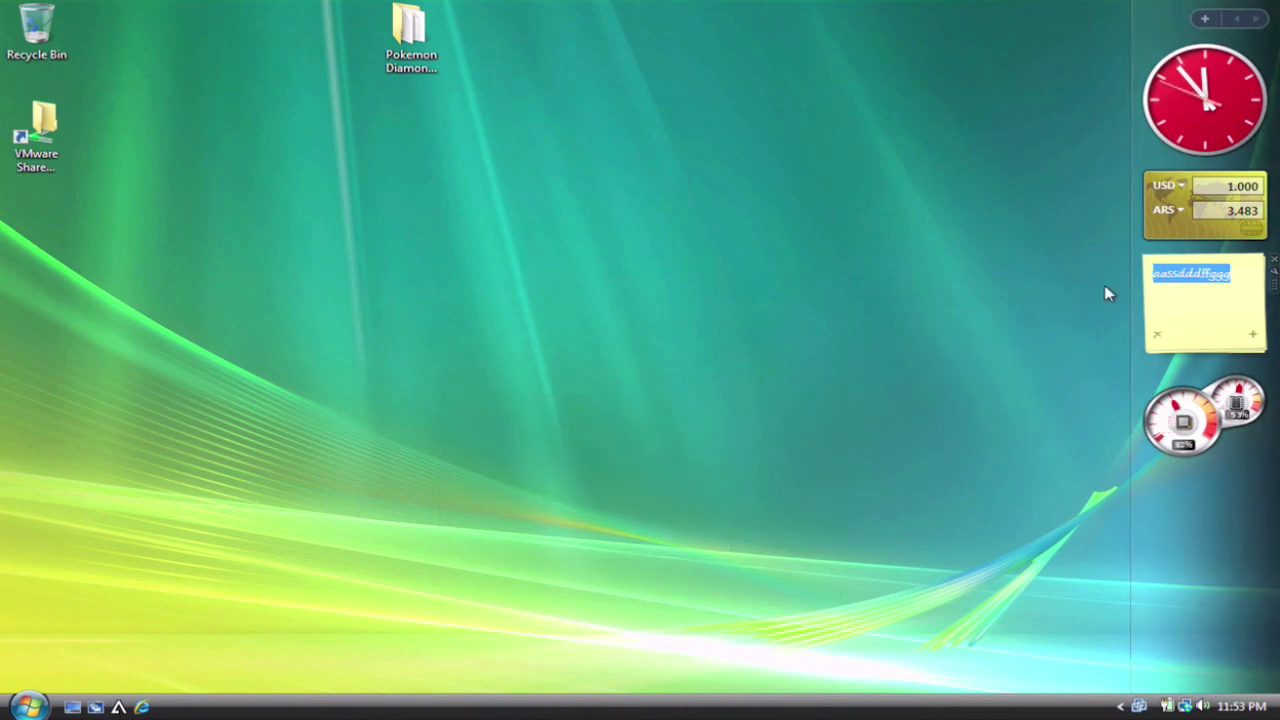
pyautogui.press('BackSpace')
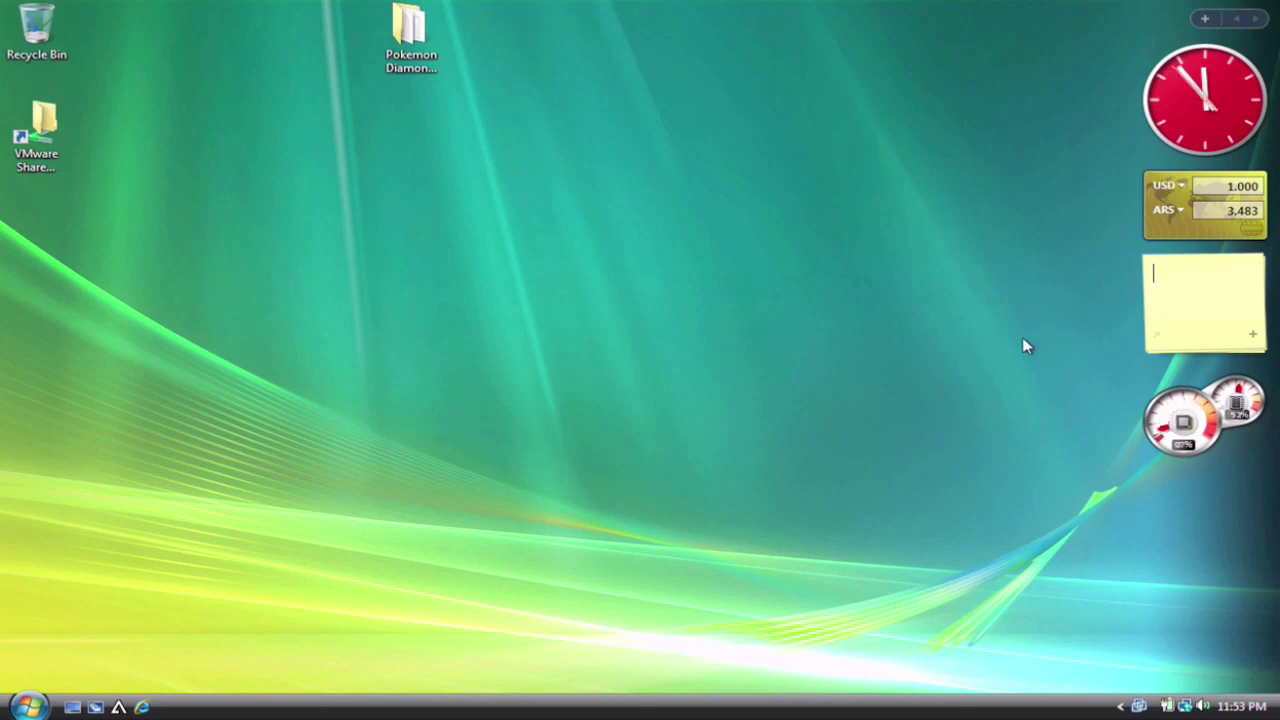
pyautogui.press('ctrl+super+Return')
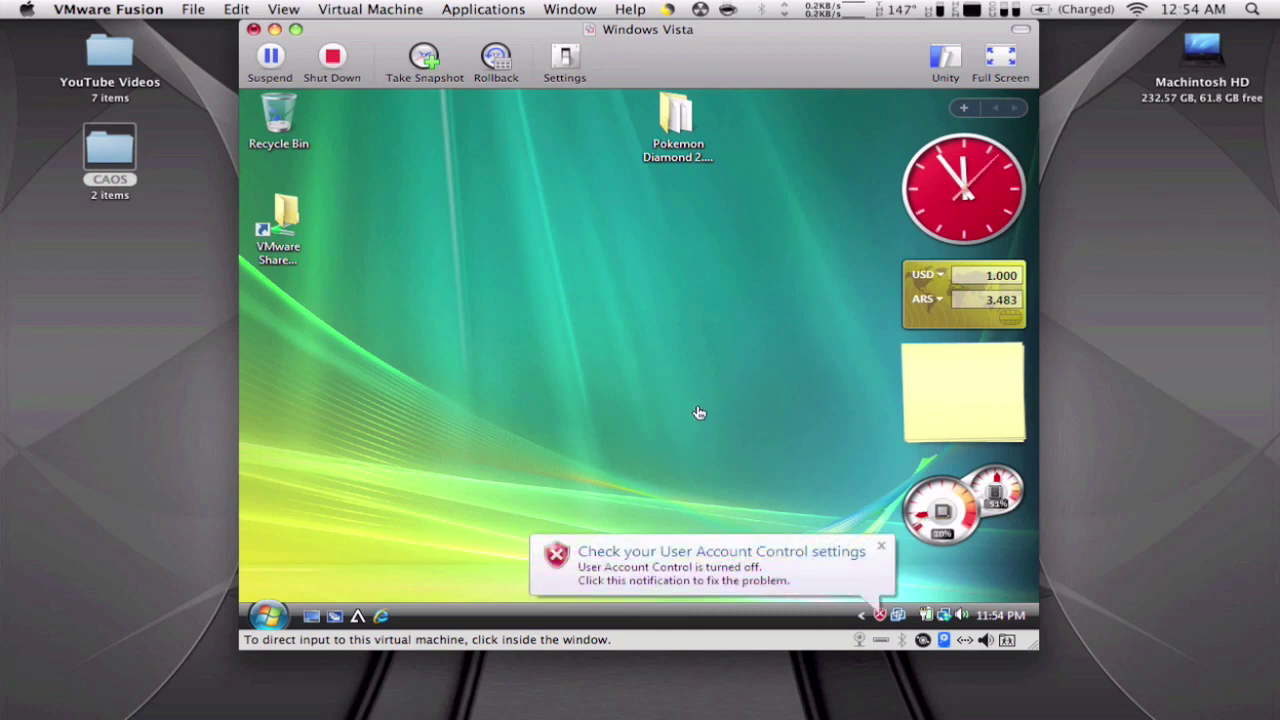
# - Close the 'Check your User Account Control settings' balloon in the Vista taskbar
pyautogui.click(881, 551)
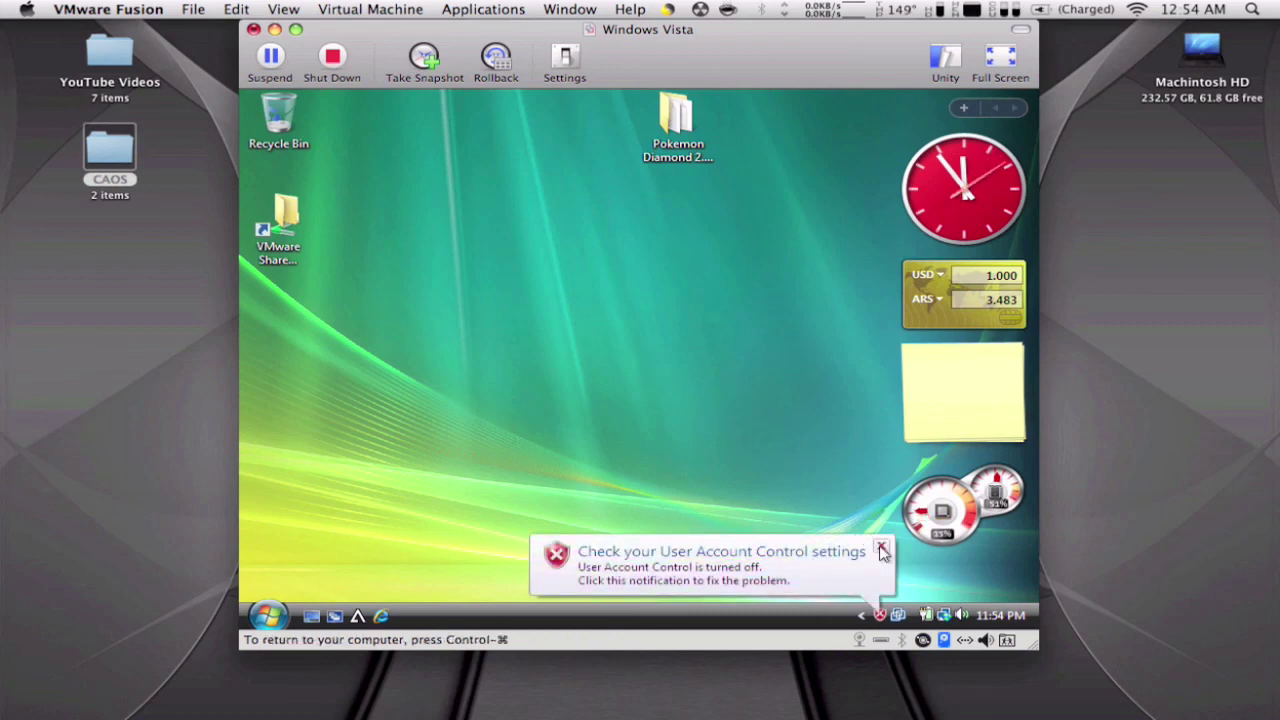